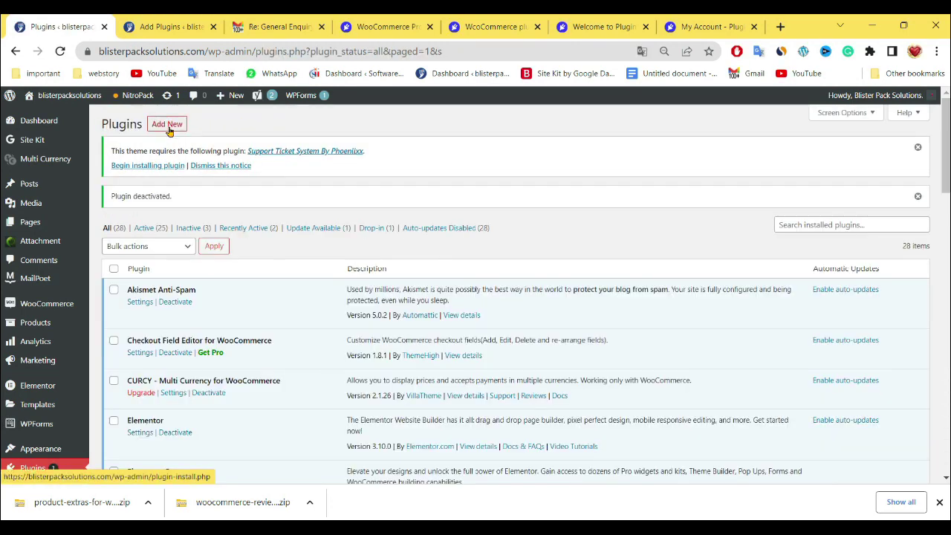
Step: Install the plugin from the uploaded file product-extras-for-woocommerce-3.12.0.zip and activate it
left_click(169, 128)
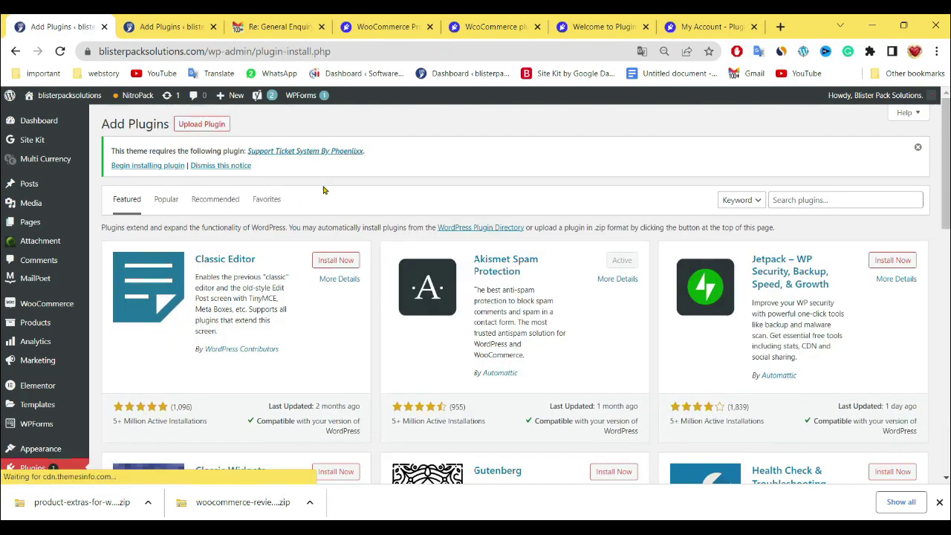
left_click(197, 127)
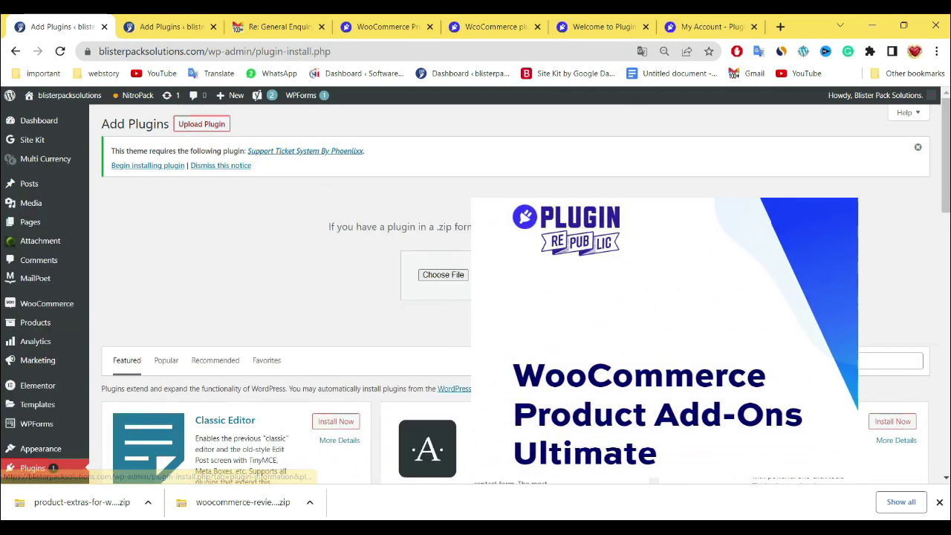
left_click(458, 281)
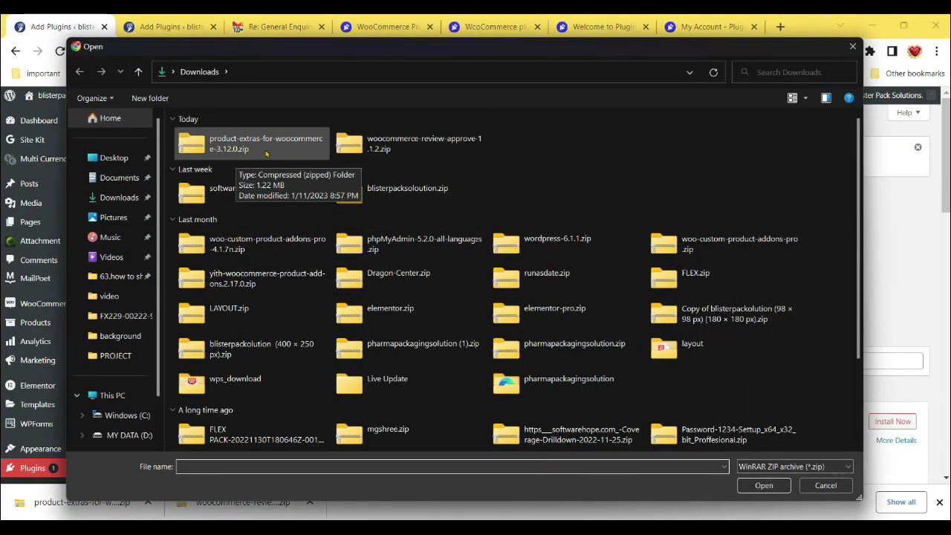
left_click(266, 149)
left_click(764, 485)
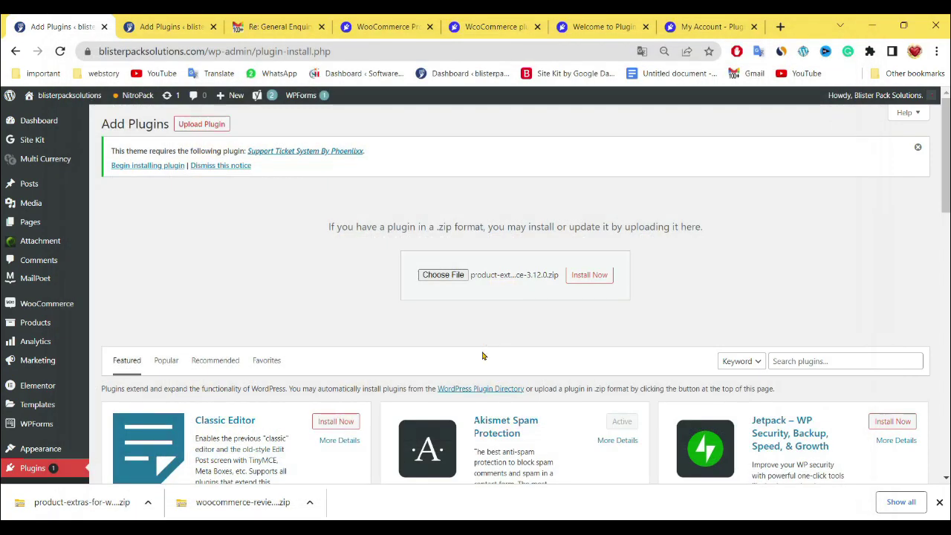
left_click(590, 280)
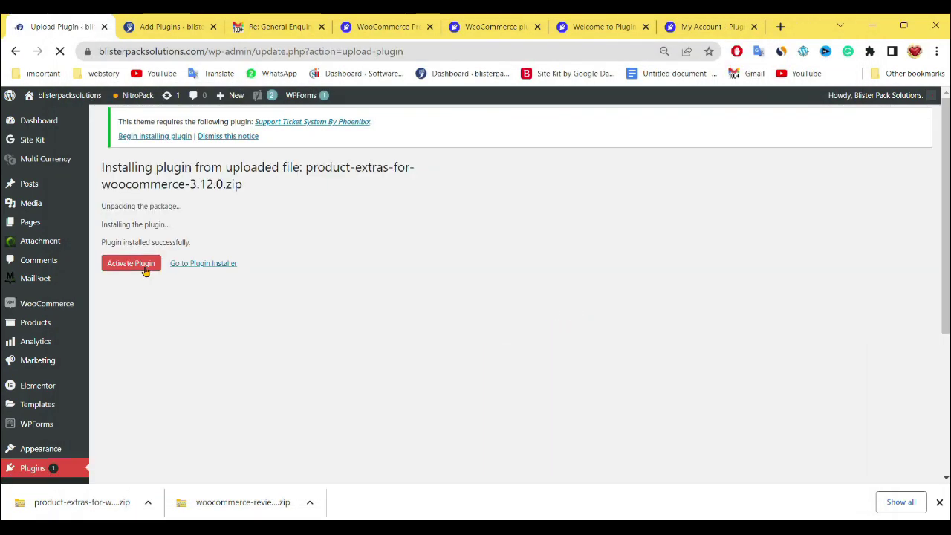
left_click(130, 264)
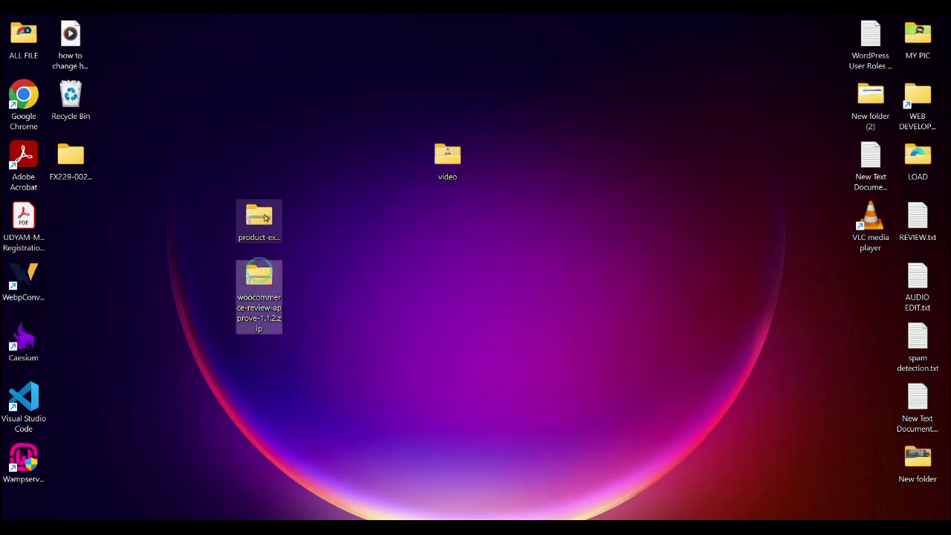
left_click(258, 216, "ctrl")
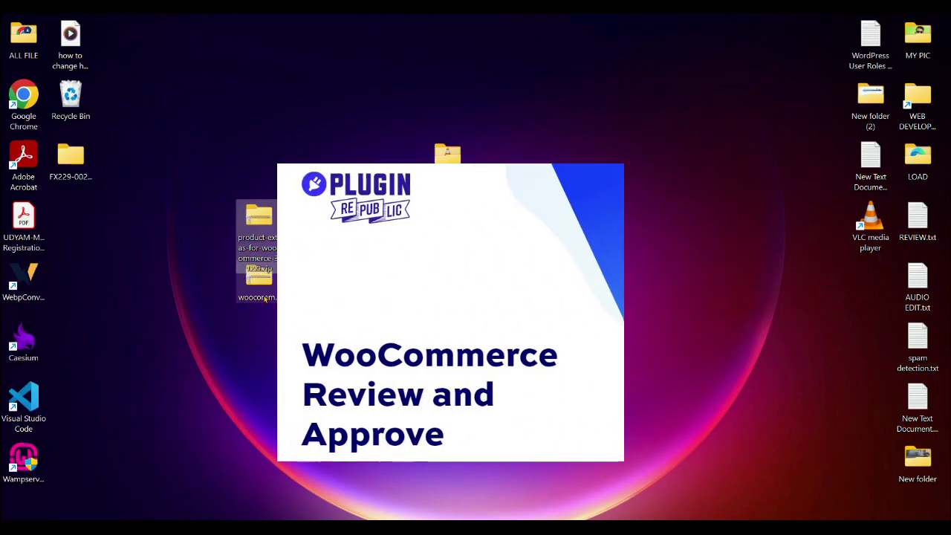
left_click(265, 298)
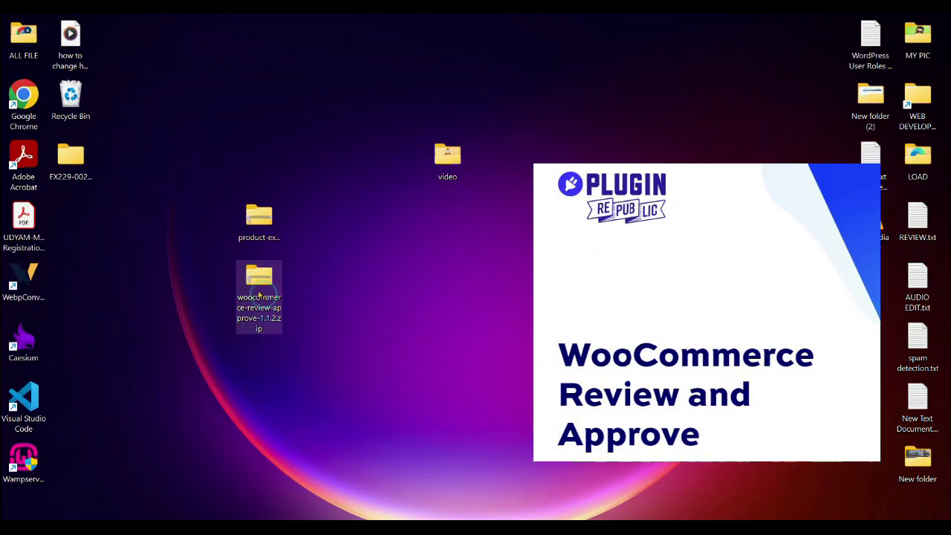
left_click_drag(265, 299, 265, 359)
left_click(278, 233)
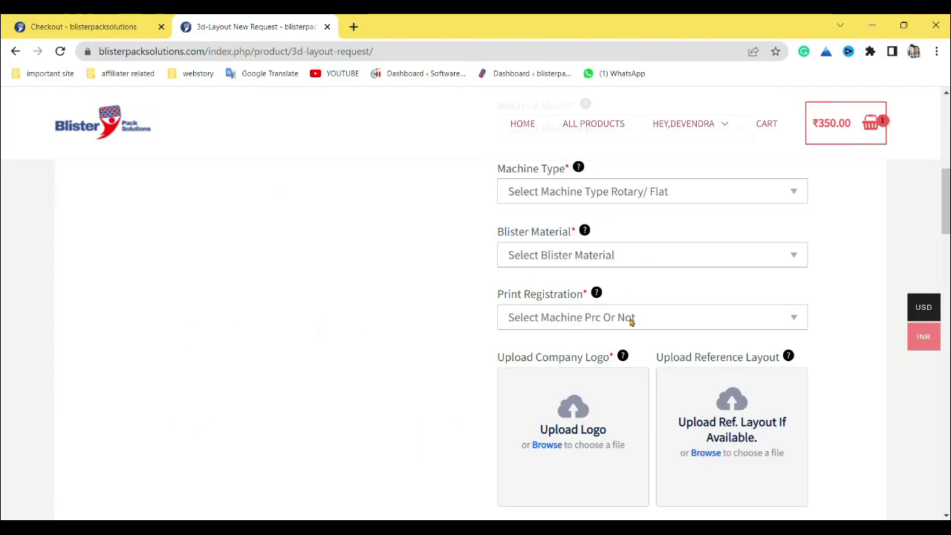
scroll(617, 327, "down", 10)
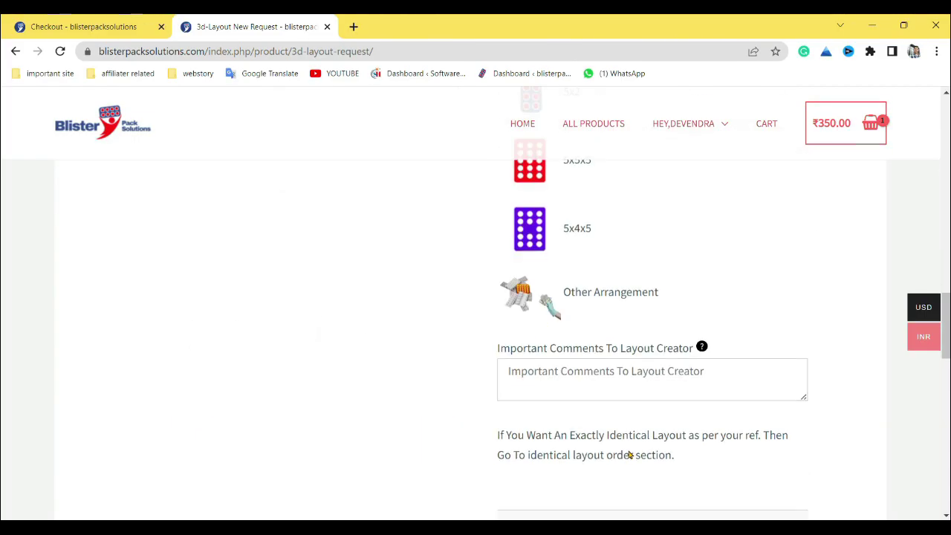
scroll(639, 402, "up", 10)
scroll(584, 301, "up", 2)
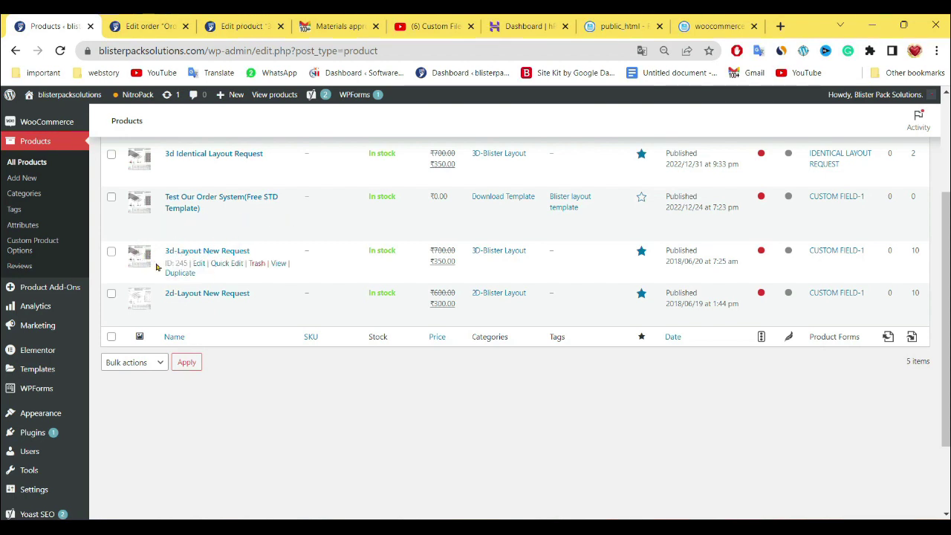
Step: Edit the 3d-Layout New Request product and show the Product Add-Ons section of its product data
left_click(197, 266)
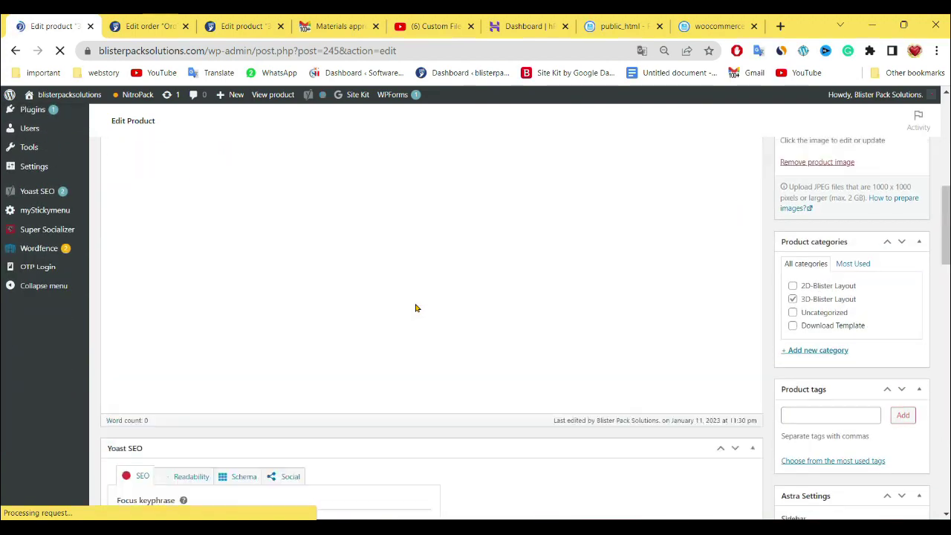
scroll(335, 312, "down", 15)
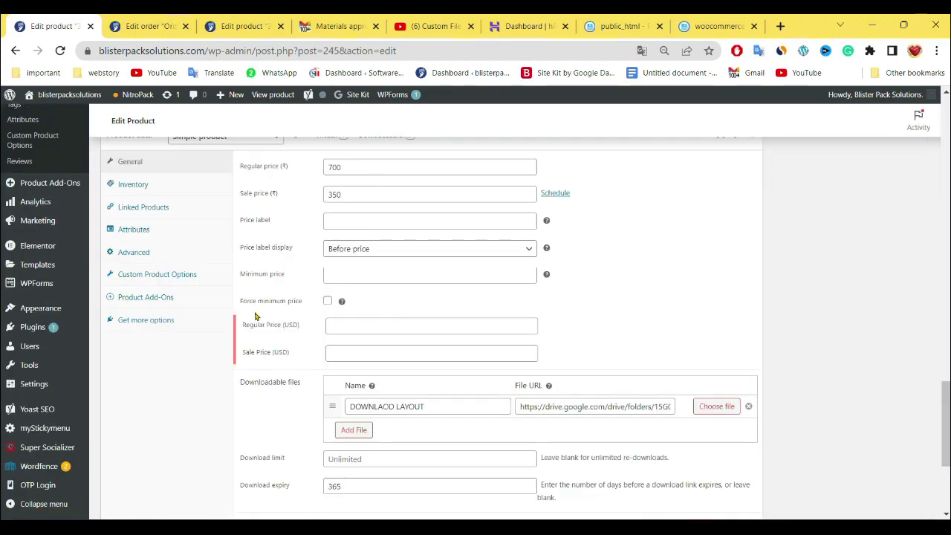
left_click(167, 298)
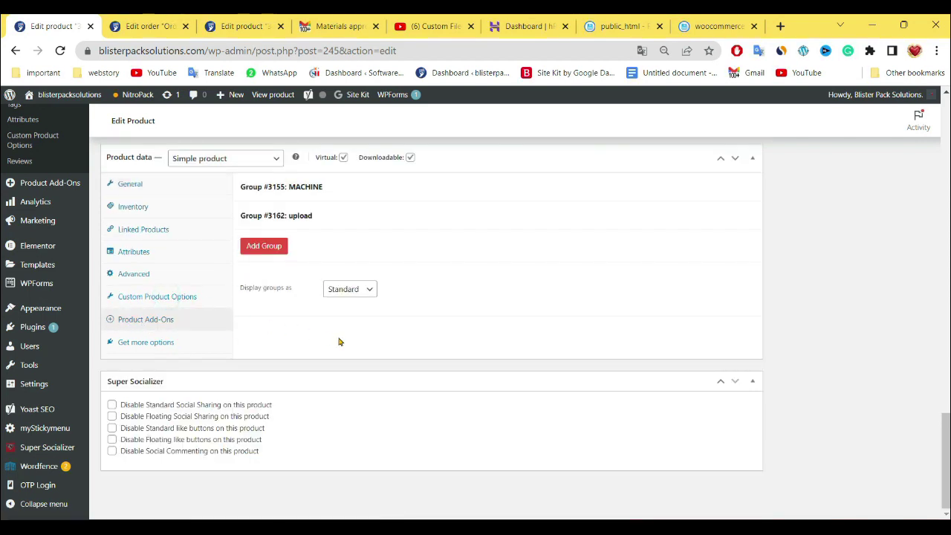
Step: Expand the product's add-on groups to check the refrence uplaod field's settings, and update the product
mouse_move(354, 185)
left_click(377, 191)
scroll(382, 238, "down", 2)
left_click(389, 267)
left_click(388, 266)
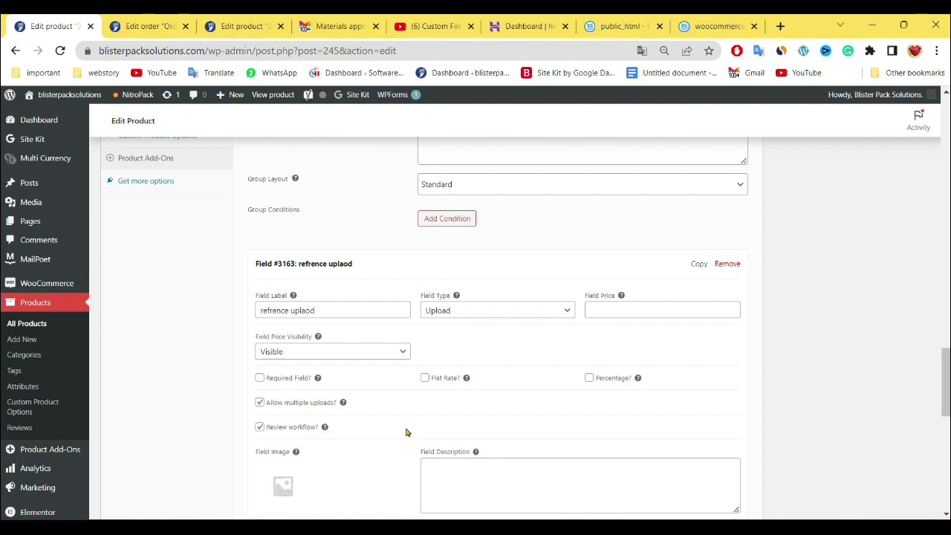
scroll(407, 433, "down", 2)
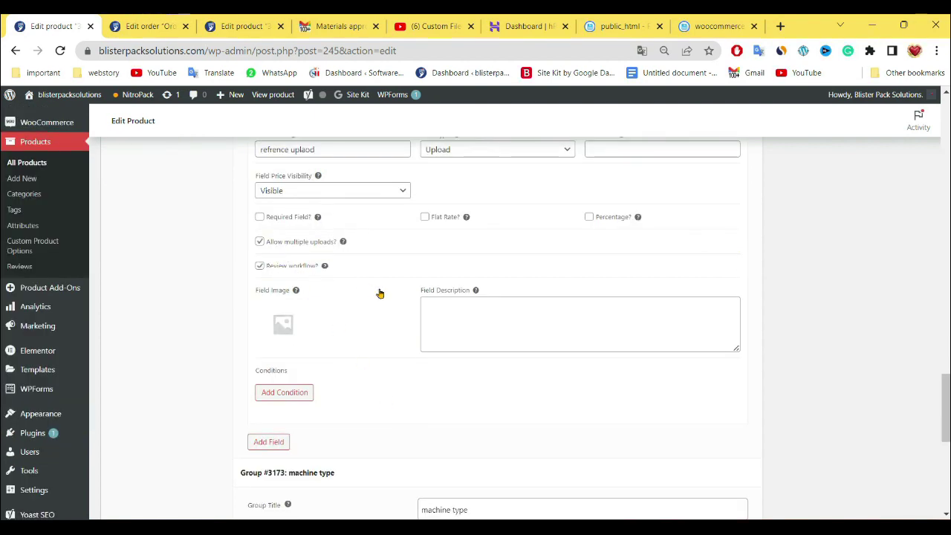
scroll(379, 294, "down", 3)
scroll(442, 393, "up", 20)
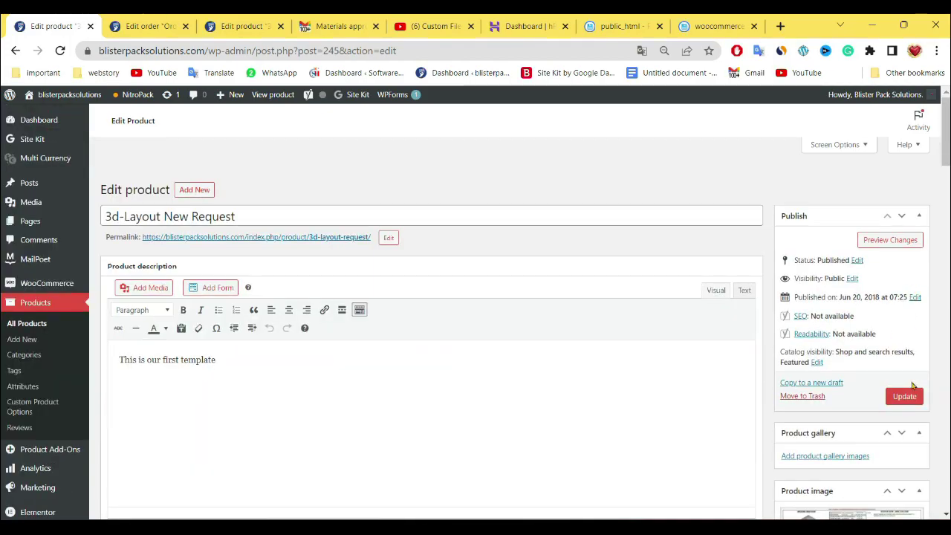
left_click(907, 396)
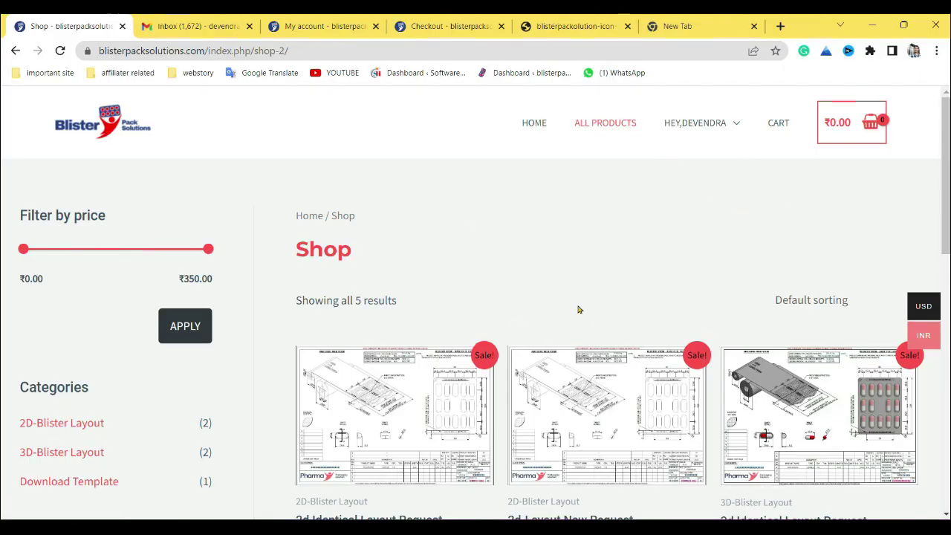
Step: Open the 3d-Layout New Request product from the storefront shop and set its MACHINE TYPE to EL2000
scroll(602, 259, "down", 5)
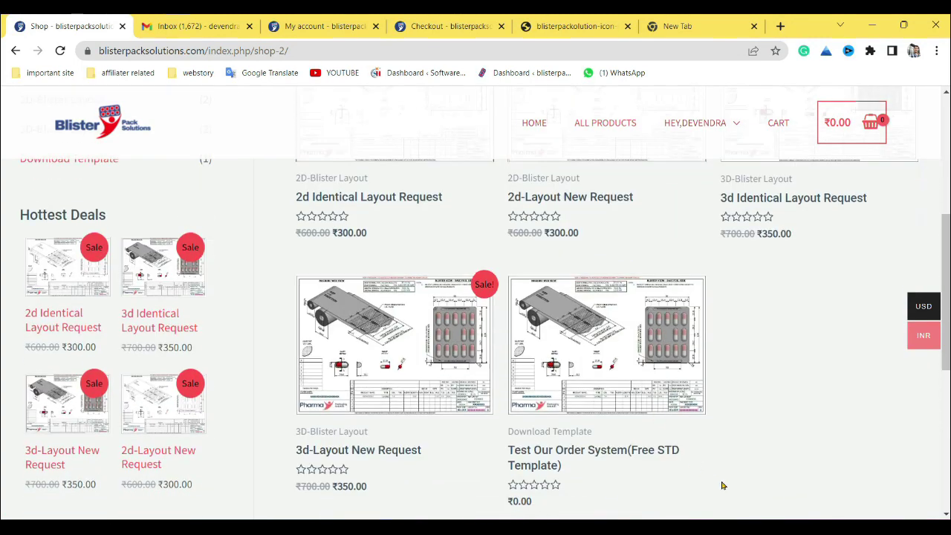
left_click(362, 356)
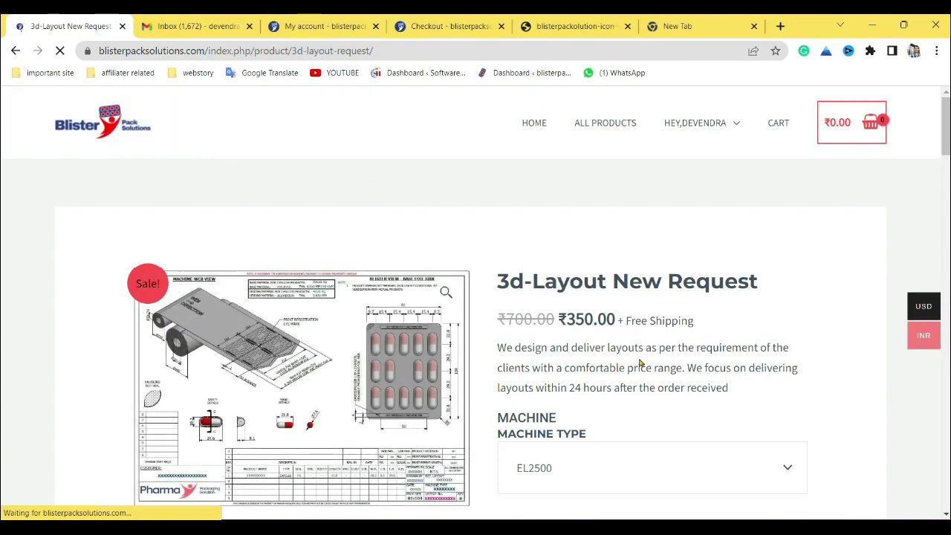
scroll(640, 361, "down", 3)
left_click(648, 310)
left_click(604, 353)
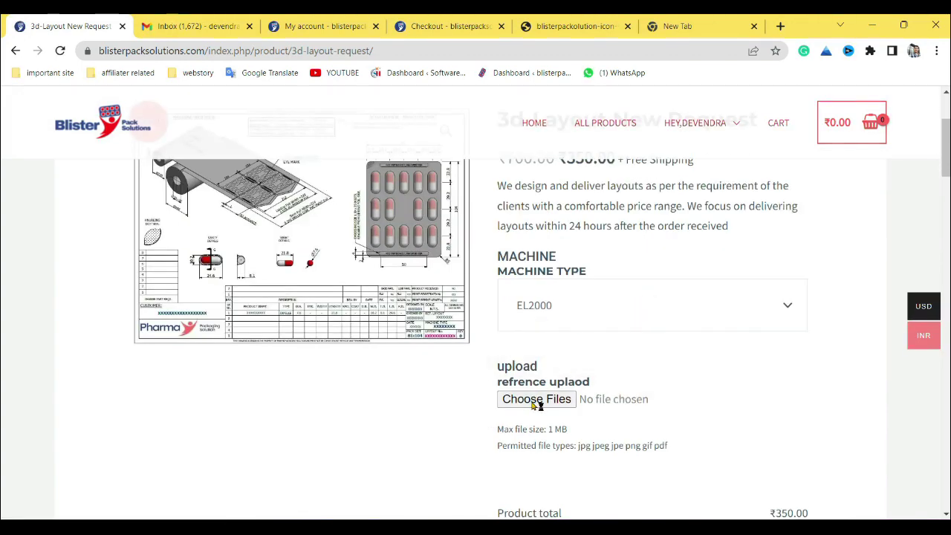
Step: Upload _blisterpackolution icon 90x90 (1).png as the reference file and choose the Free-(1-change layout, 3 Revison) additional charge
left_click(570, 399)
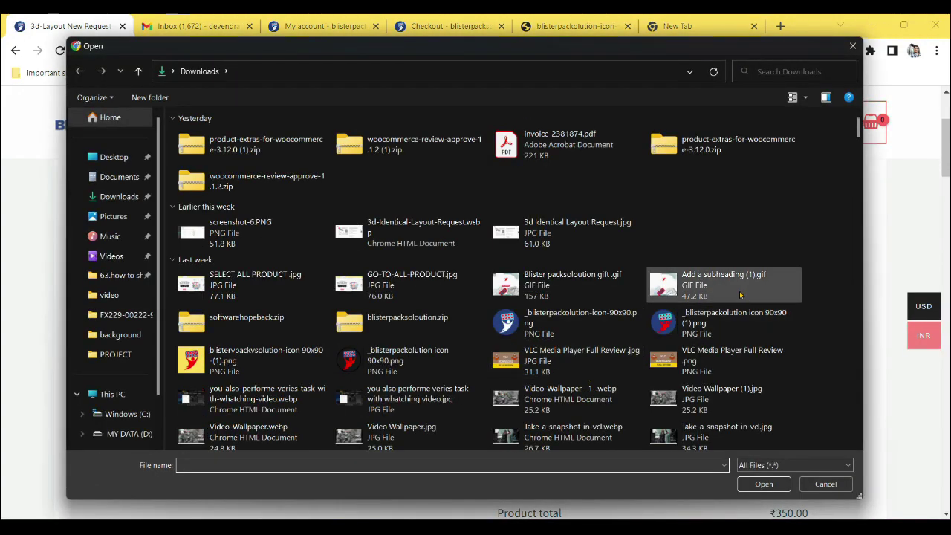
double_click(699, 324)
scroll(695, 370, "down", 4)
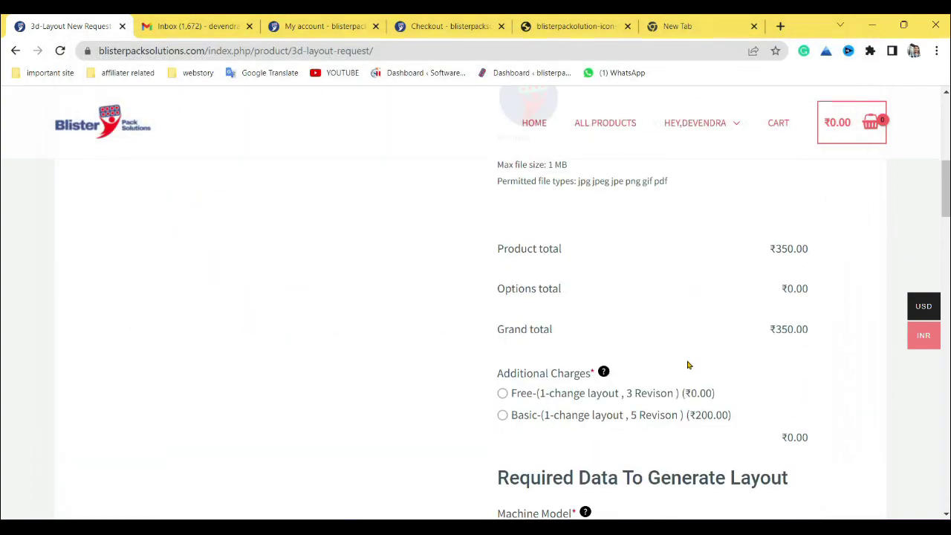
left_click(559, 394)
Step: Set the Machine Model to EL3015, the Machine Type to Rotary and the Blister Material to PVC-ACLAR-ALU
scroll(565, 393, "down", 2)
left_click(557, 374)
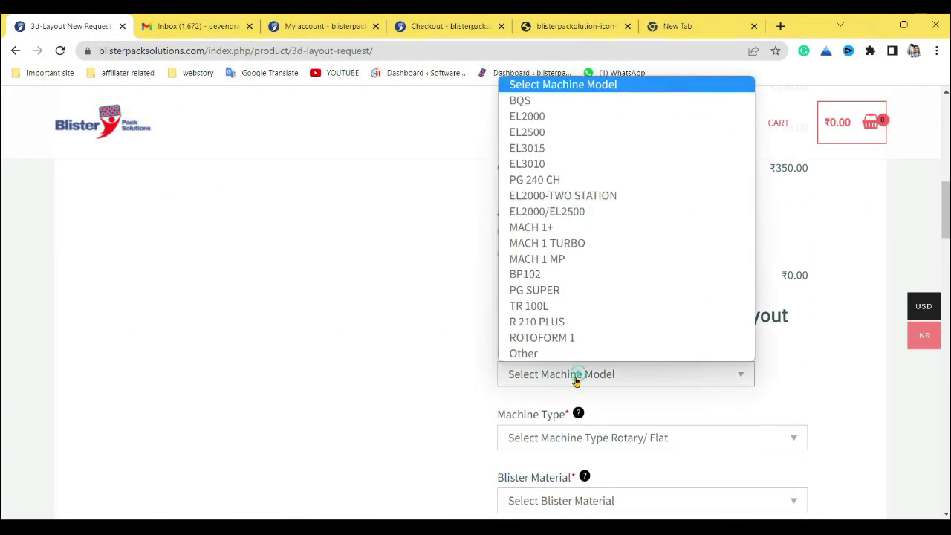
left_click(573, 147)
scroll(689, 398, "down", 2)
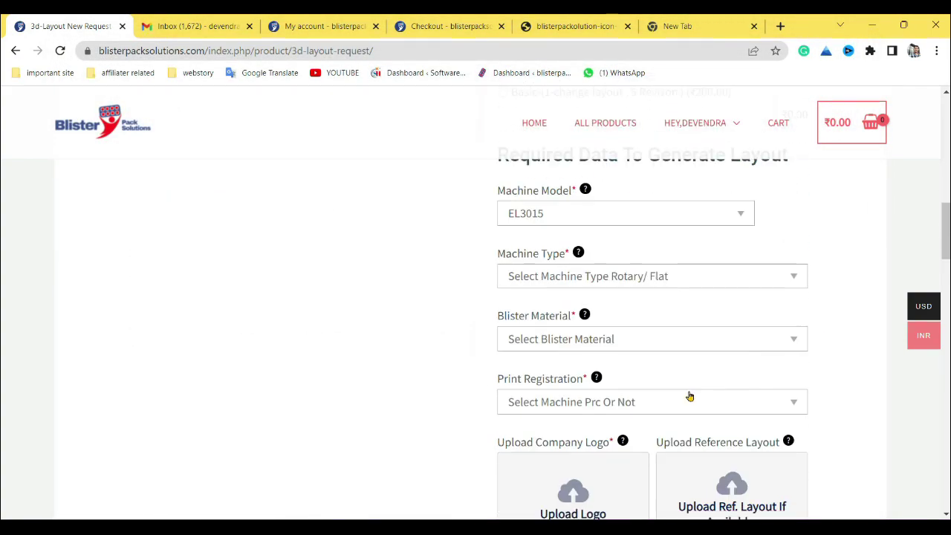
left_click(606, 276)
left_click(595, 310)
left_click(608, 339)
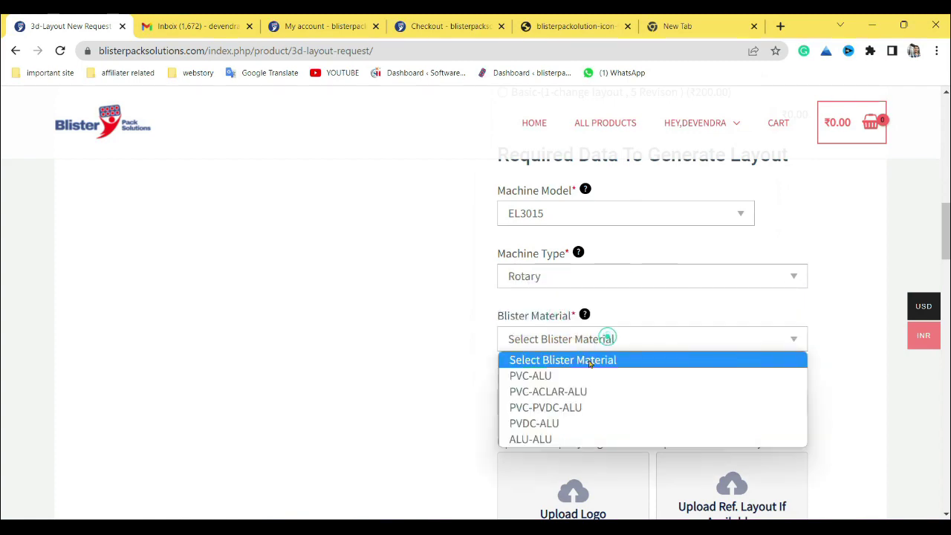
left_click(559, 391)
Step: Set Print Registration to PRC and upload VLC Media Player Full Review .png as the company logo
scroll(614, 402, "down", 2)
left_click(614, 402)
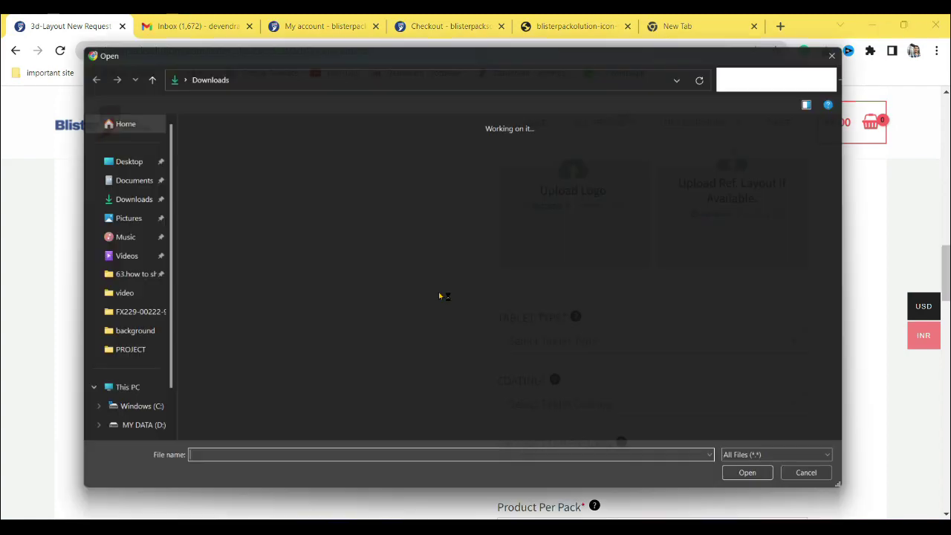
left_click(710, 374)
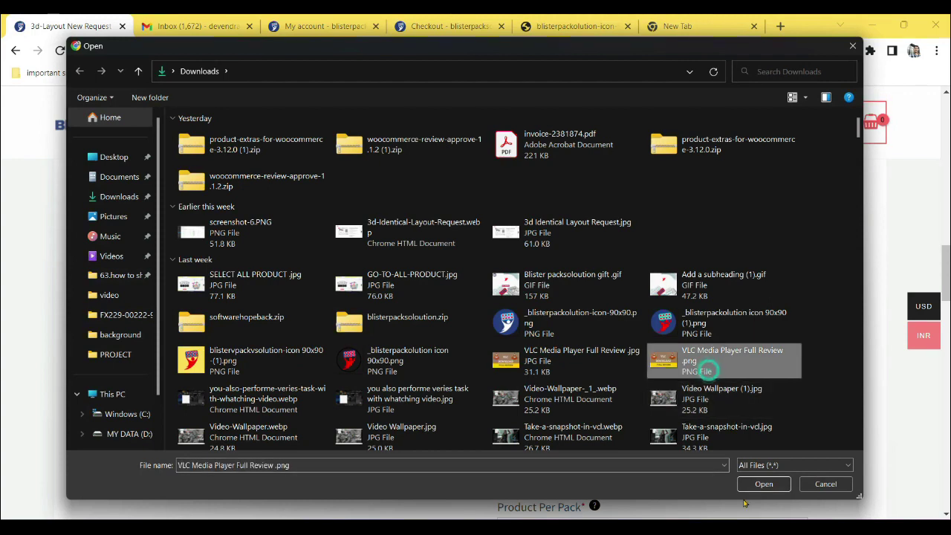
left_click(764, 484)
Step: Set the tablet type to CAPSULE SIZE 2 with coating NIL and enter cb as the product dimensions
left_click(629, 401)
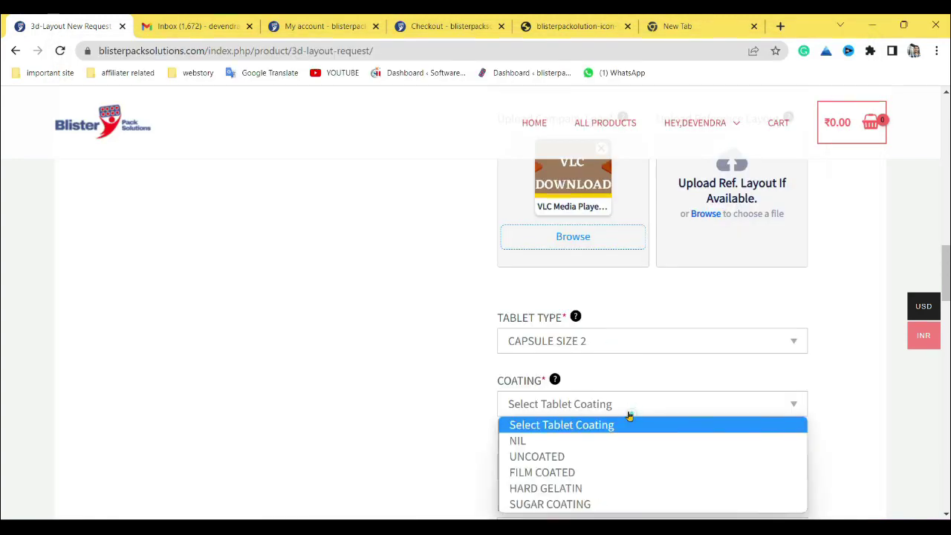
left_click(583, 440)
scroll(647, 409, "down", 2)
left_click(599, 305)
type("cb")
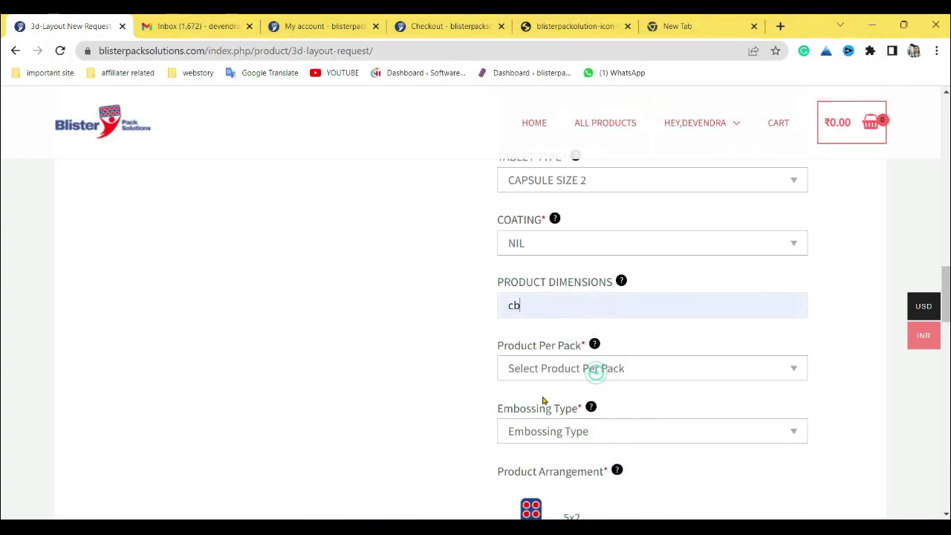
Step: Choose 16 for Product Per Pack, pick an embossing type and select the 5x2 product arrangement
key("Tab")
type("16")
key("Tab")
type("n")
scroll(606, 370, "down", 2)
left_click(560, 363)
Step: Add the completed 3d-Layout New Request order to the cart and open the shopping cart
scroll(627, 435, "down", 10)
scroll(628, 437, "up", 15)
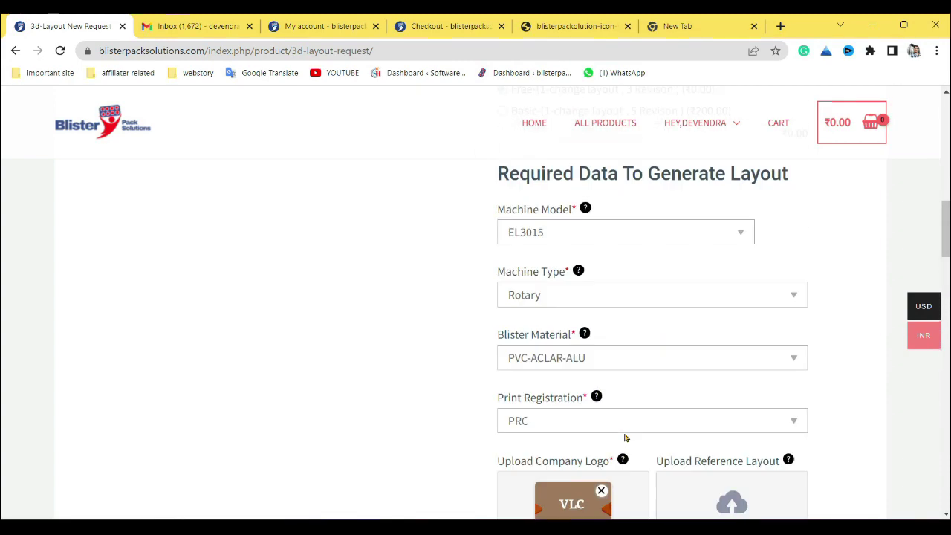
scroll(628, 437, "up", 5)
scroll(622, 442, "down", 12)
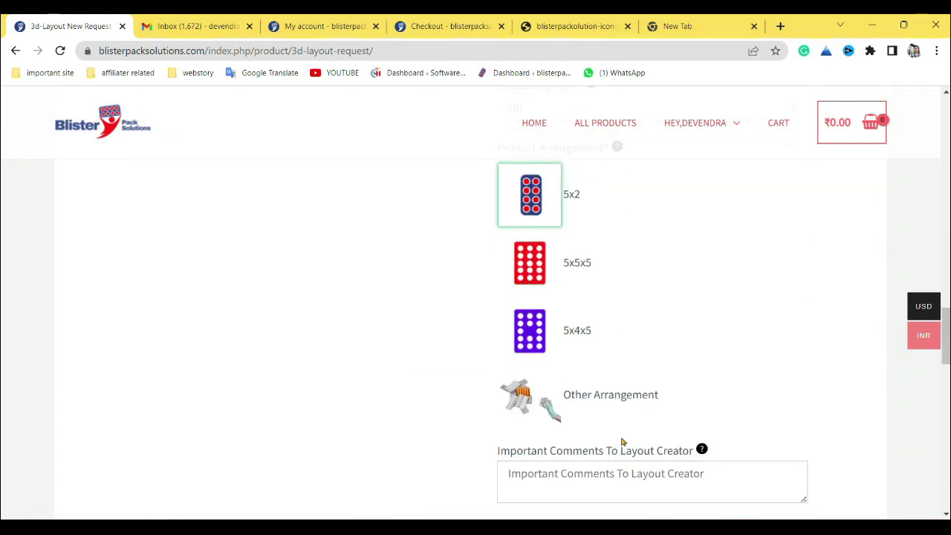
left_click(597, 245)
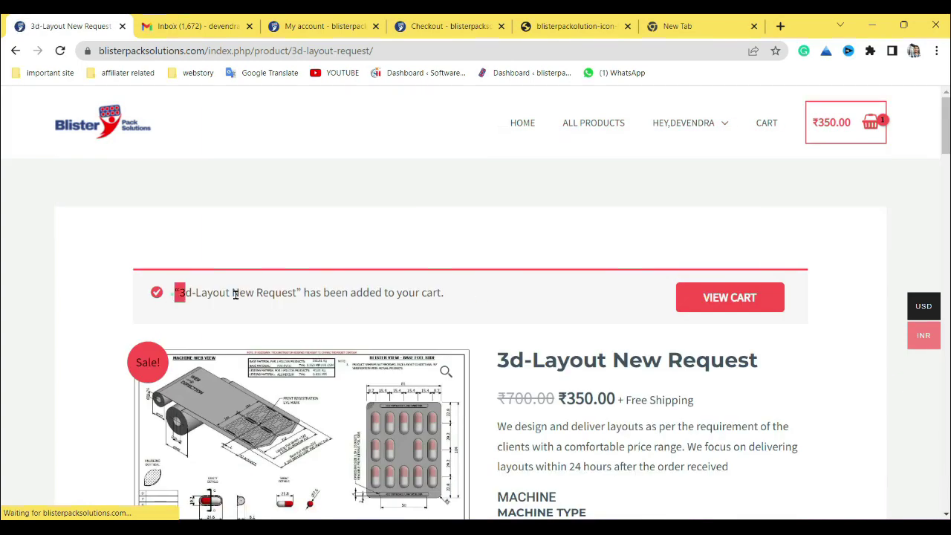
left_click_drag(177, 293, 491, 307)
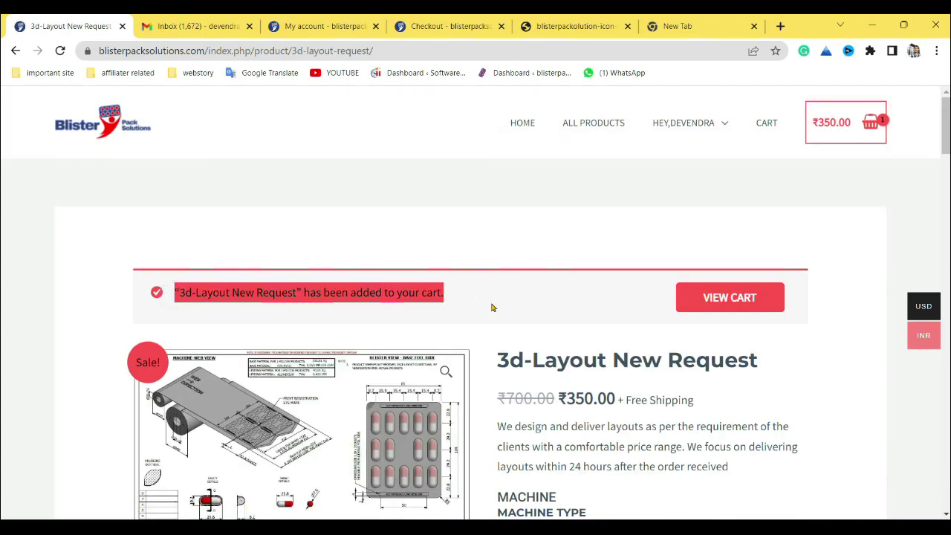
left_click(836, 129)
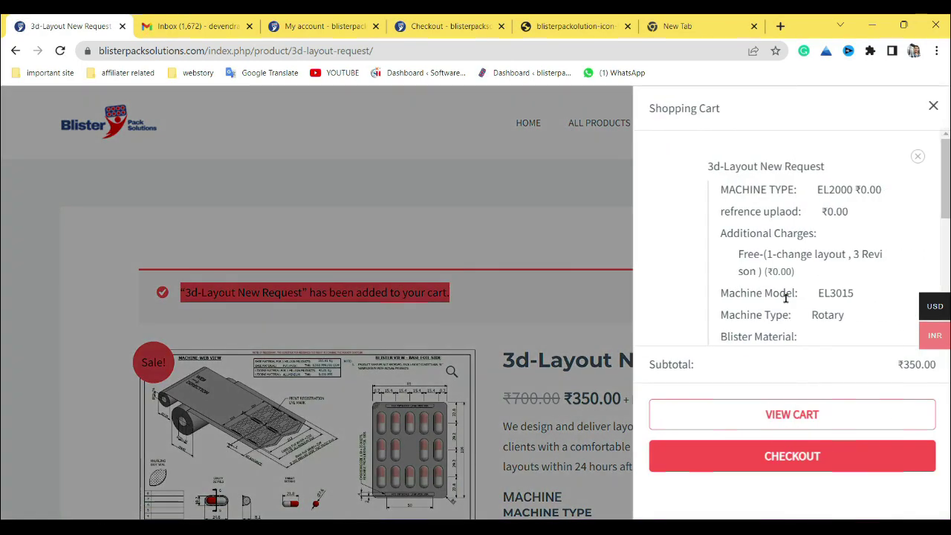
Step: Proceed to checkout and accept the 24-hour drawing delivery and non-refundable payment declarations
left_click(805, 462)
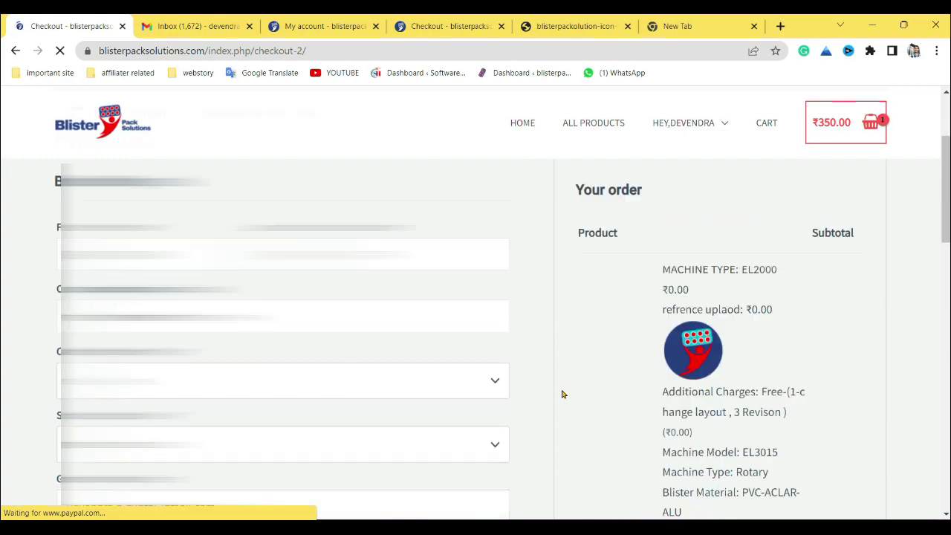
scroll(563, 395, "down", 5)
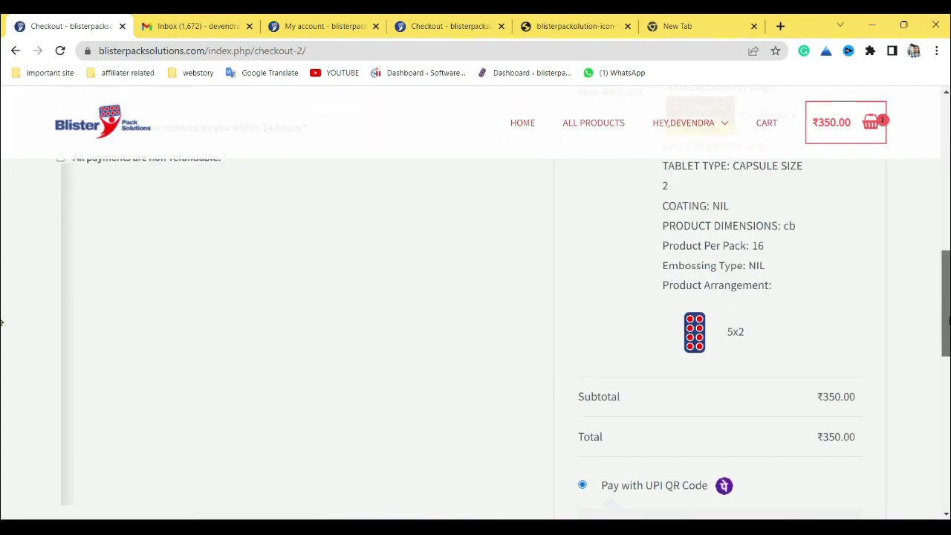
scroll(345, 197, "up", 1)
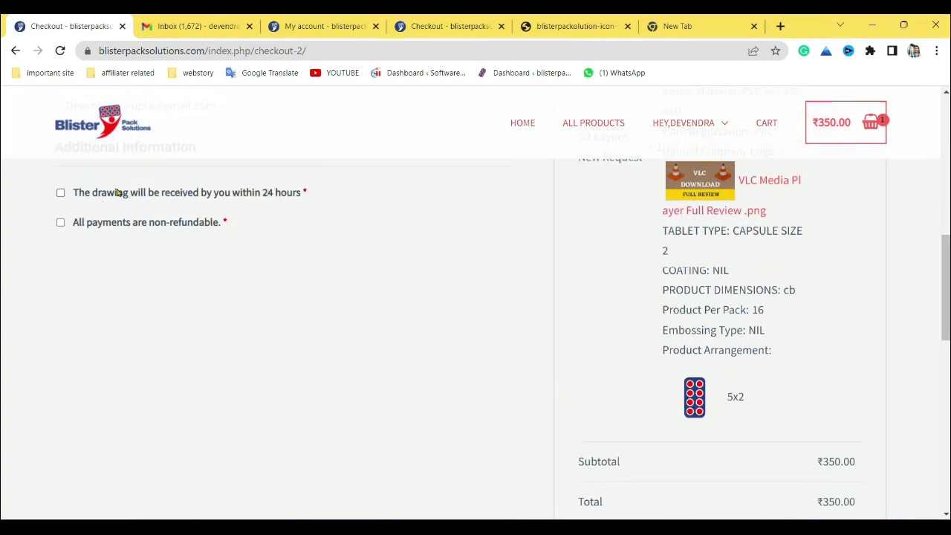
left_click(61, 194)
left_click(61, 223)
Step: Place the order using Pay with UPI QR Code and dismiss the QR code payment dialog
scroll(615, 281, "down", 5)
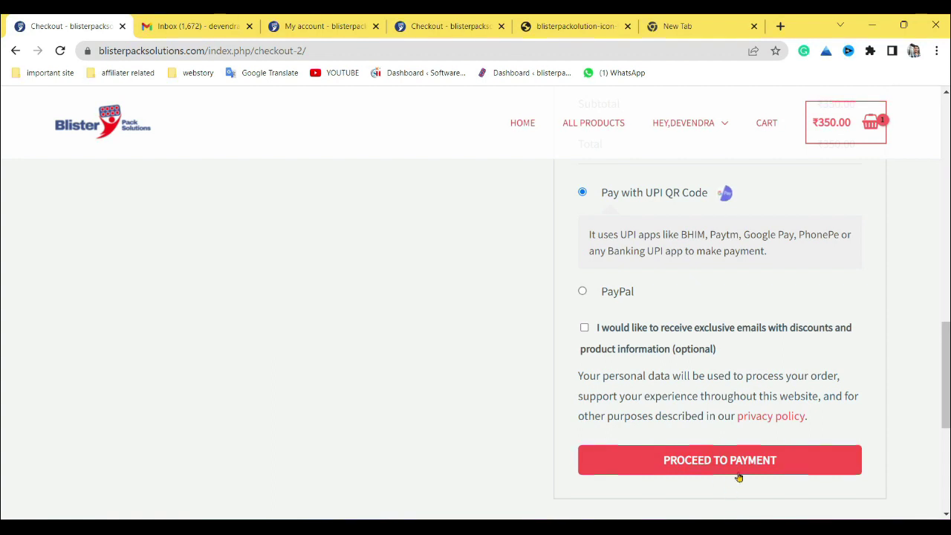
left_click(752, 465)
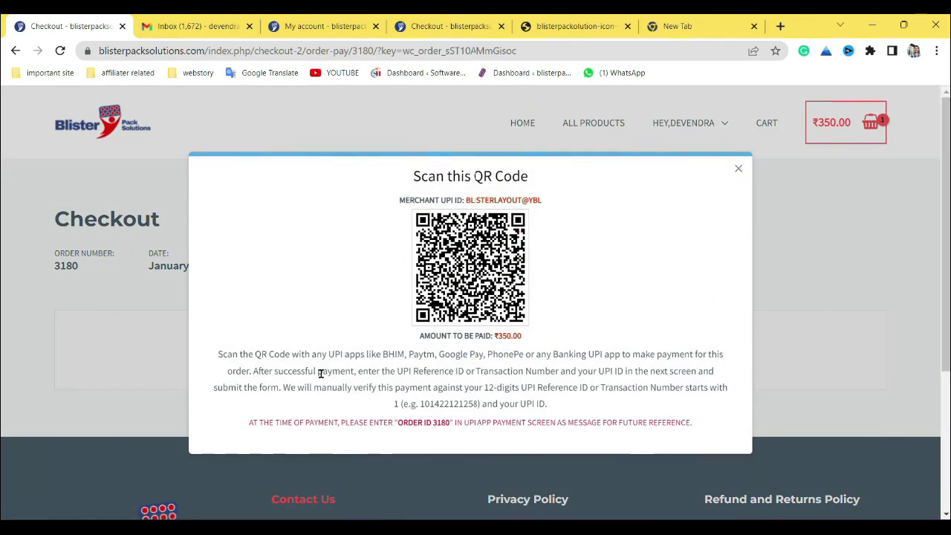
left_click(739, 168)
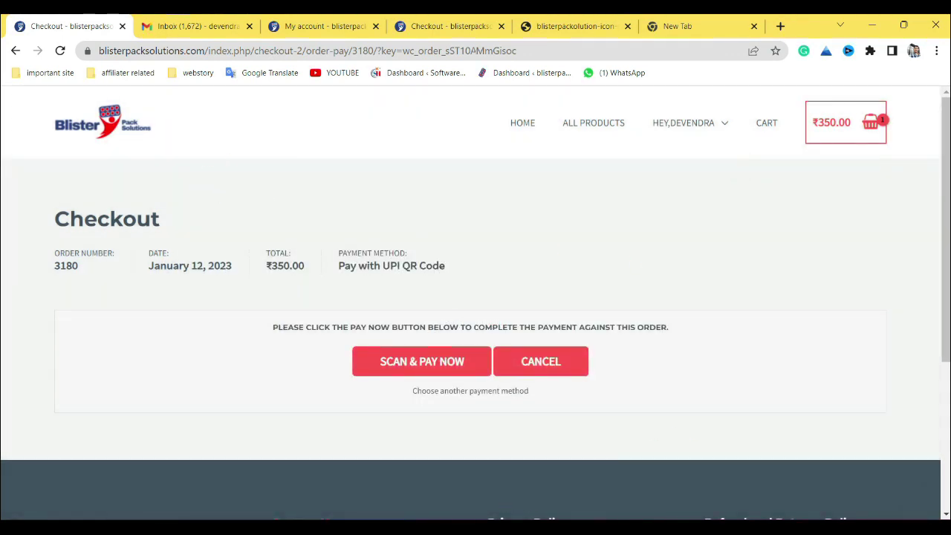
Step: Switch to the WordPress admin window, refresh the WooCommerce orders list and open the newest order
key("alt+Tab")
key("alt+Tab")
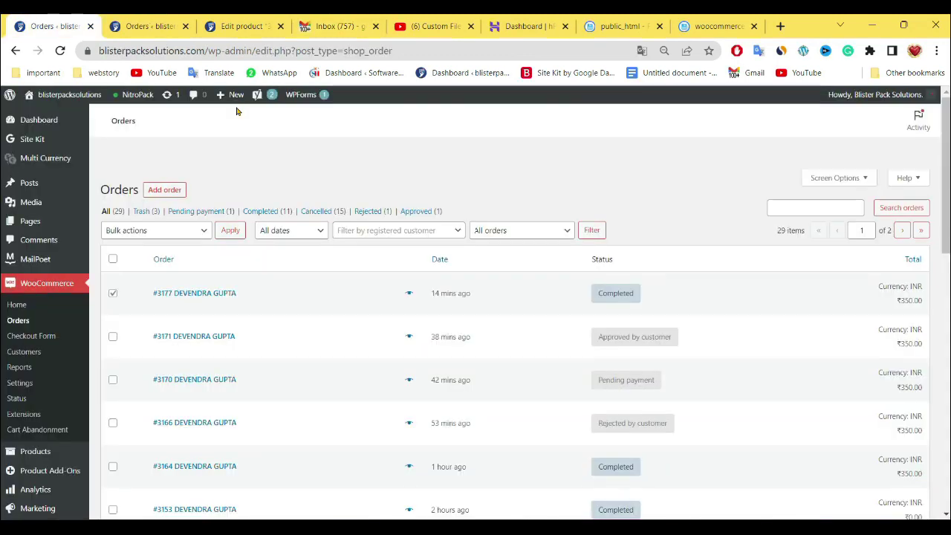
left_click(60, 51)
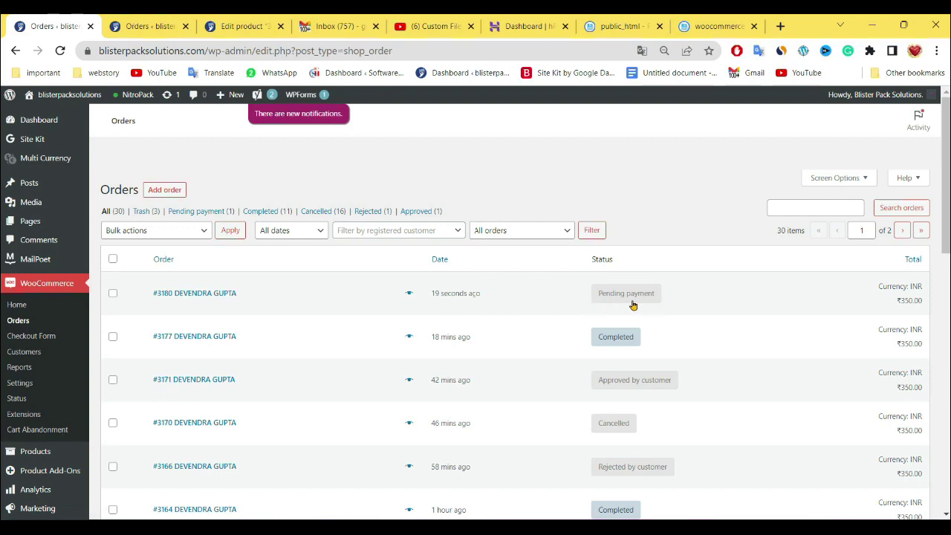
left_click(194, 296)
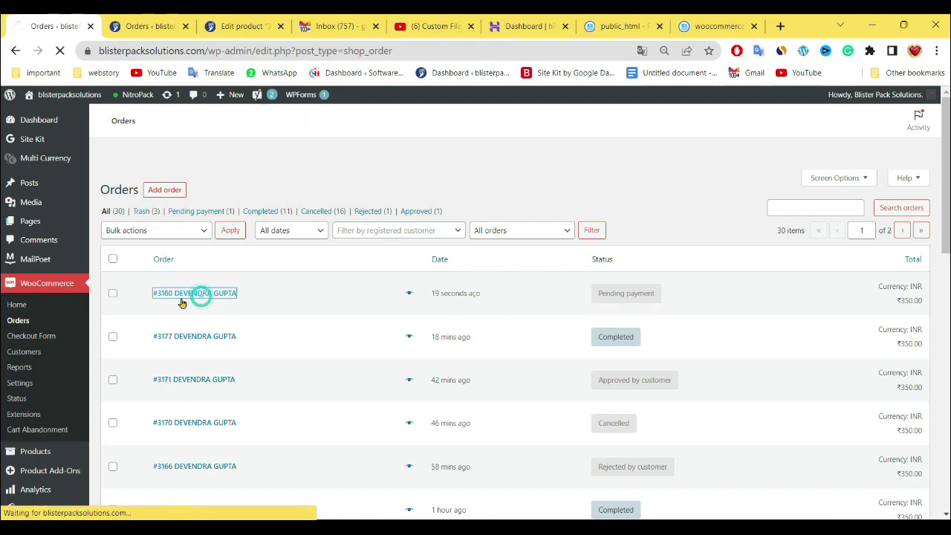
scroll(328, 327, "down", 2)
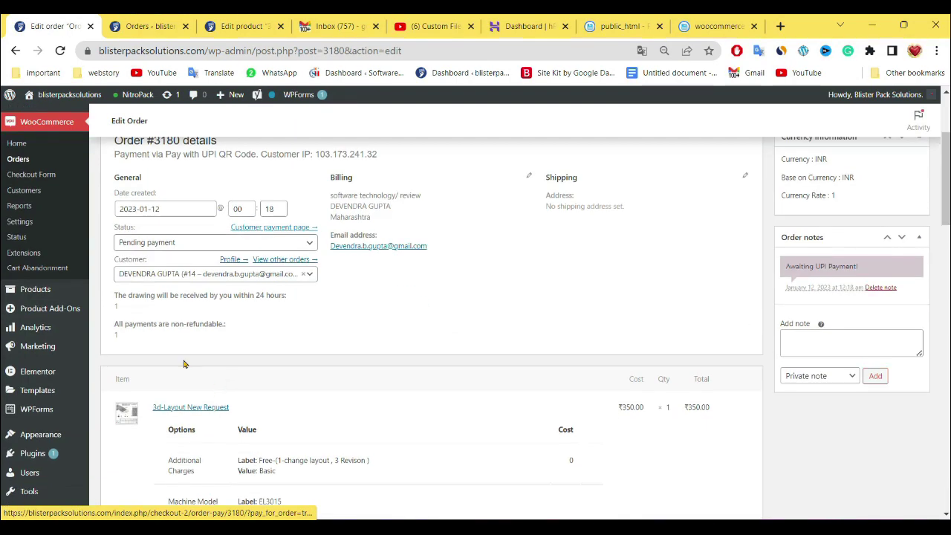
Step: Set the new order's status to Processing and update the order
left_click(165, 244)
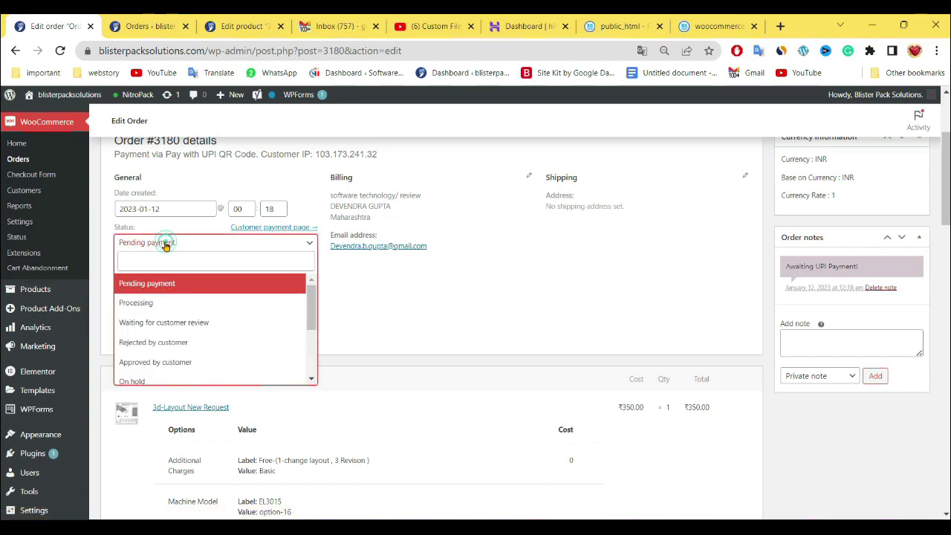
left_click(165, 305)
scroll(459, 340, "up", 2)
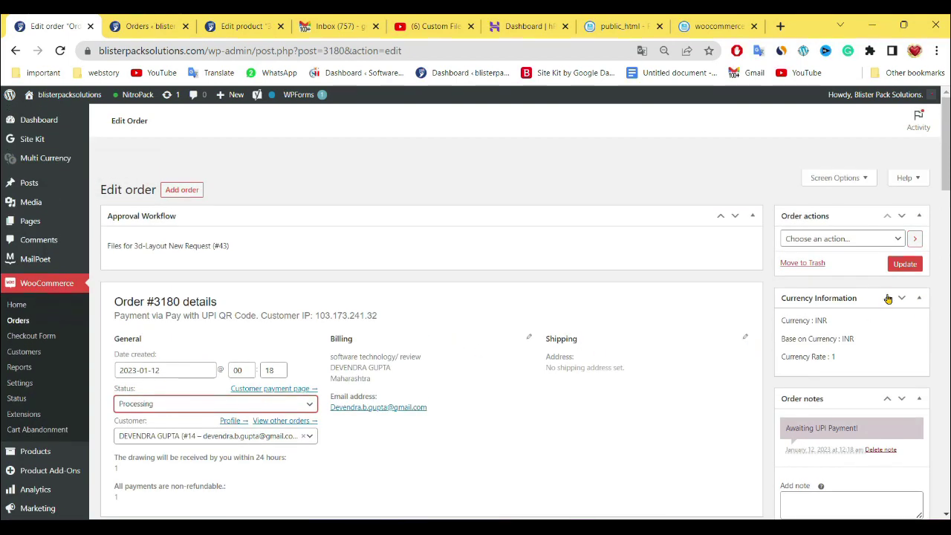
left_click(903, 269)
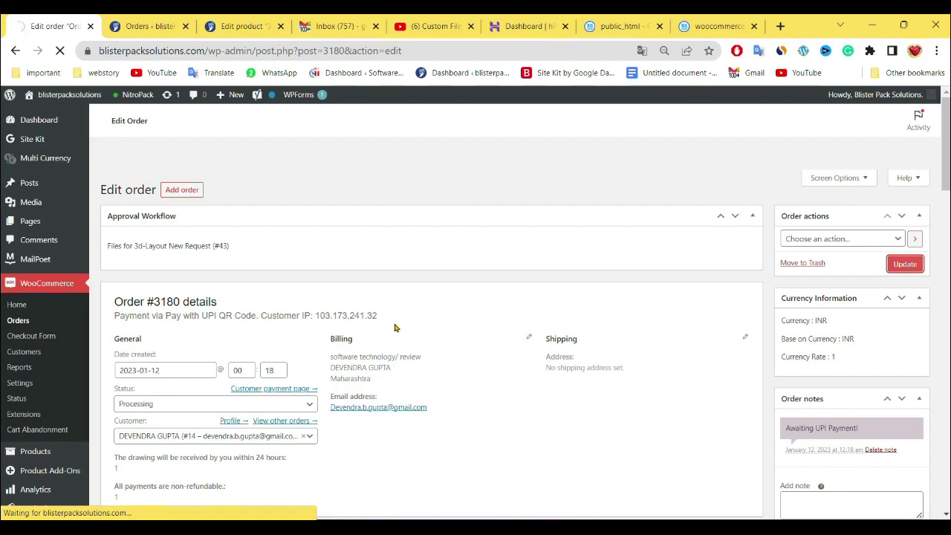
Step: Switch to the customer's Gmail inbox and review the order-received email and its product details
left_click(332, 34)
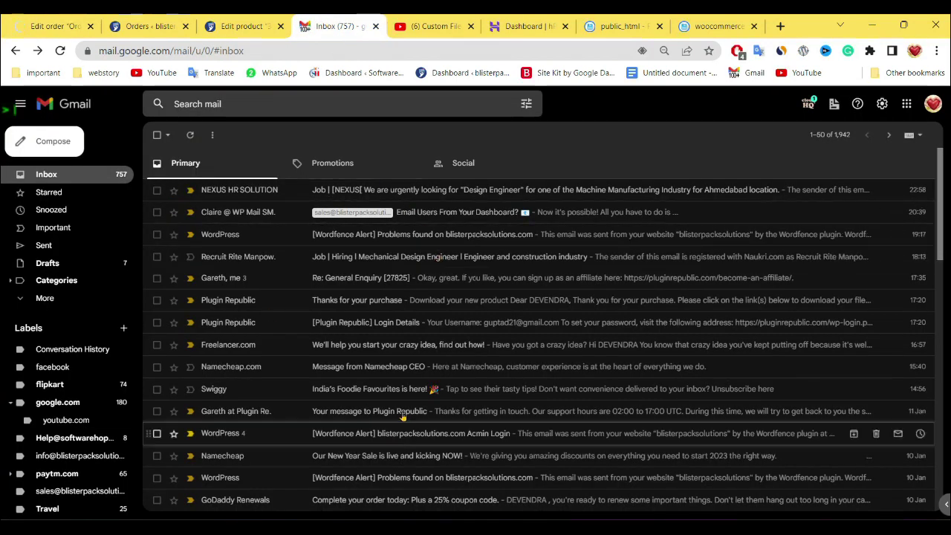
left_click(284, 22)
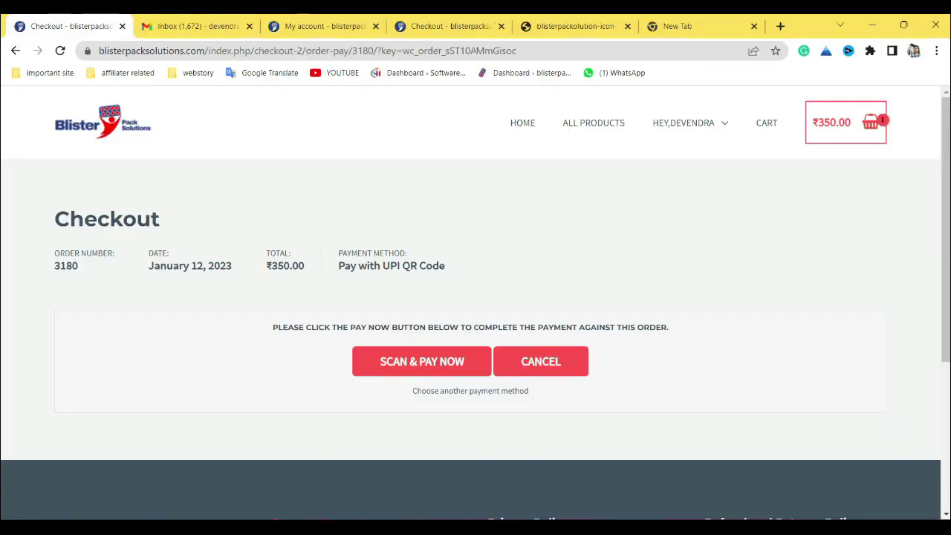
left_click(195, 26)
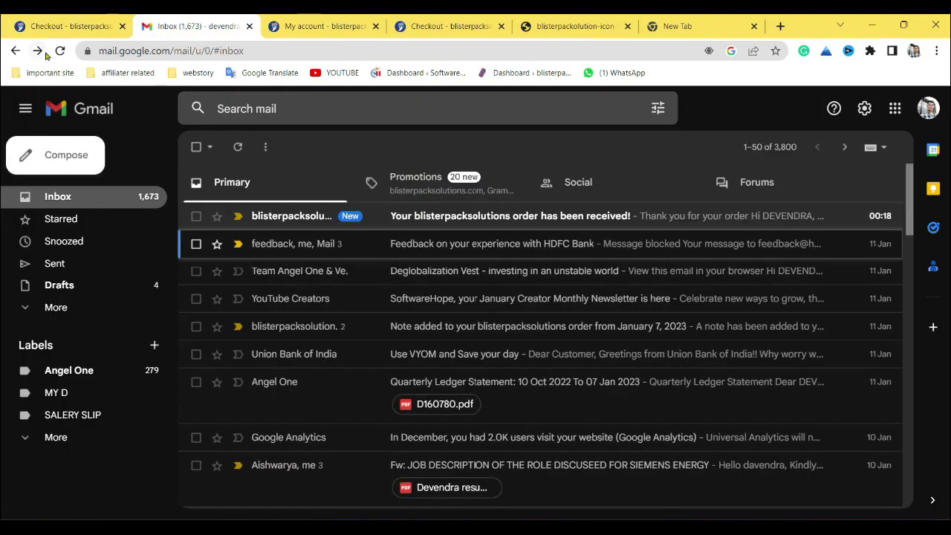
left_click(491, 223)
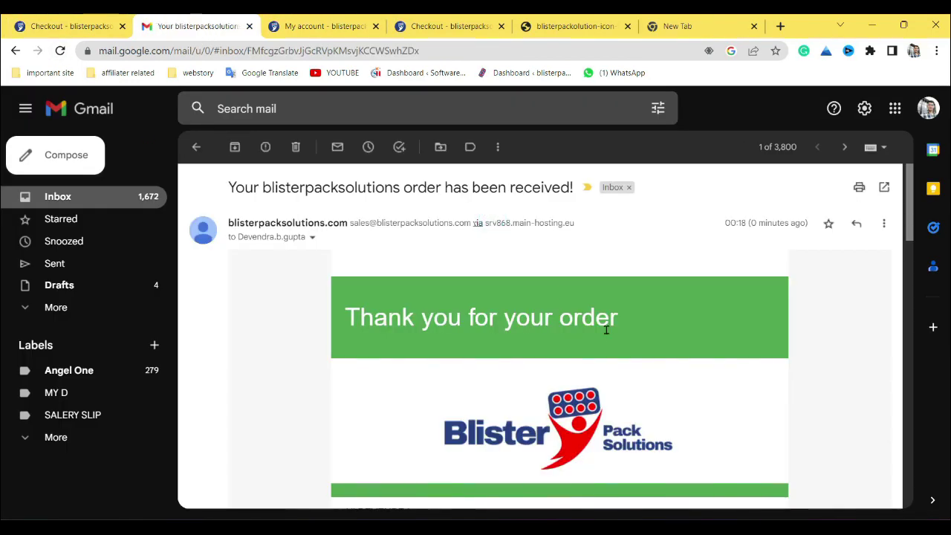
scroll(494, 379, "down", 8)
scroll(484, 376, "down", 3)
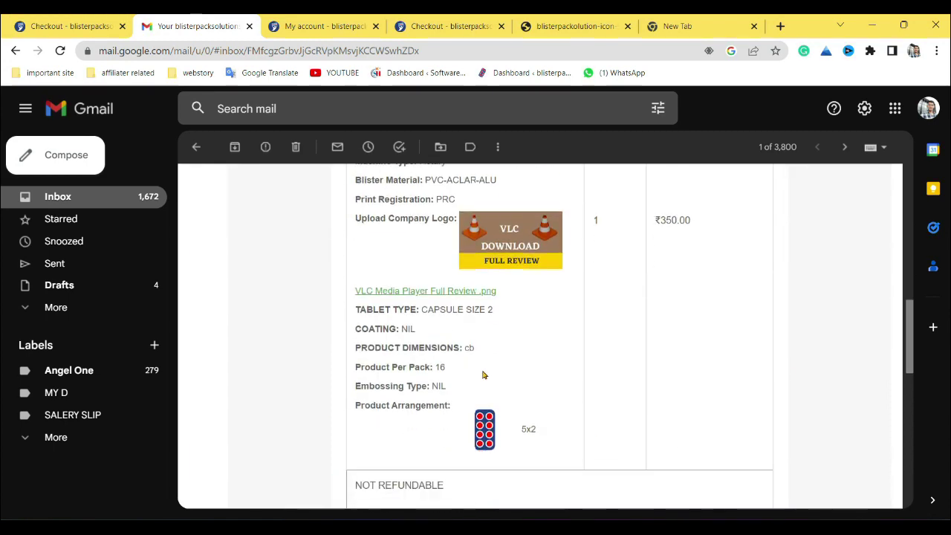
key("alt+Left")
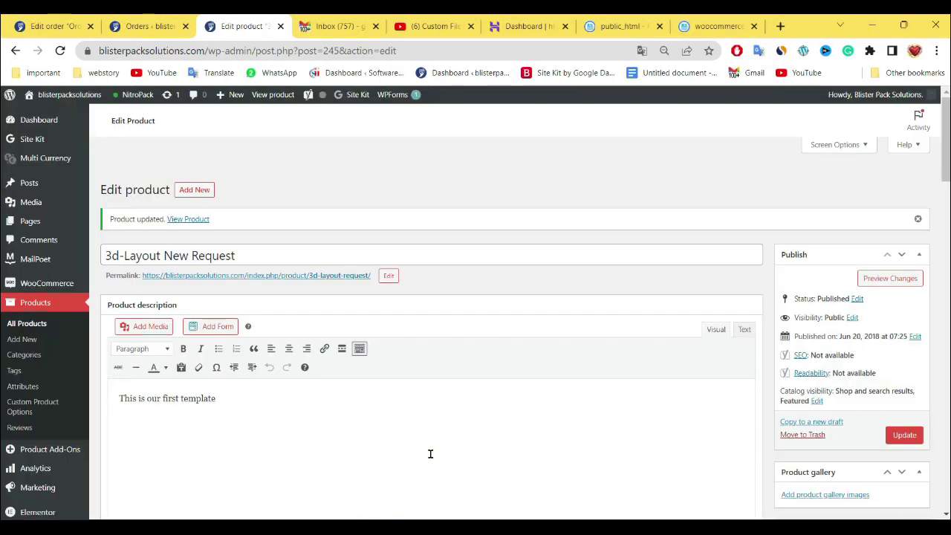
Step: Return to the order in WordPress admin and choose SoftwareHope (500 × 300 px) (98 × 98 px) (1).png as the Approval Workflow file
key("ctrl+1")
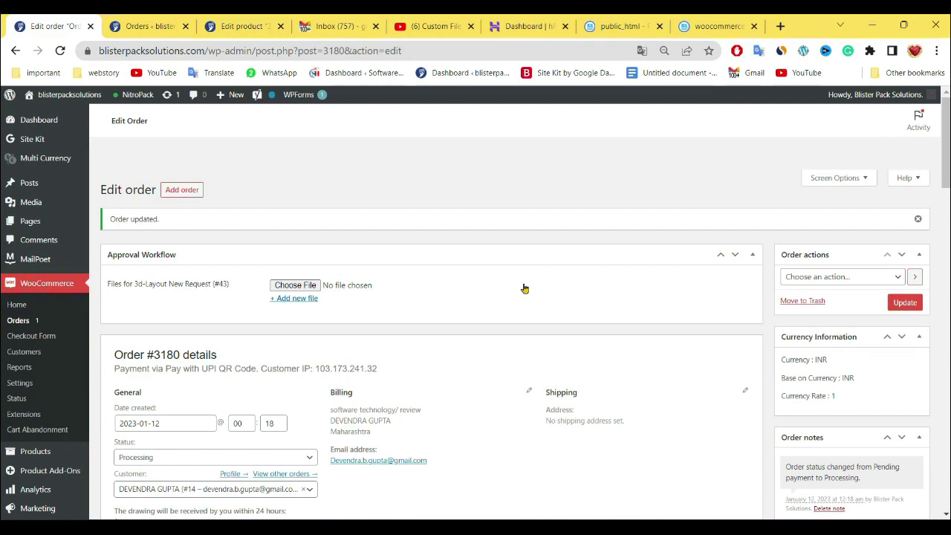
scroll(348, 312, "down", 3)
scroll(347, 312, "up", 3)
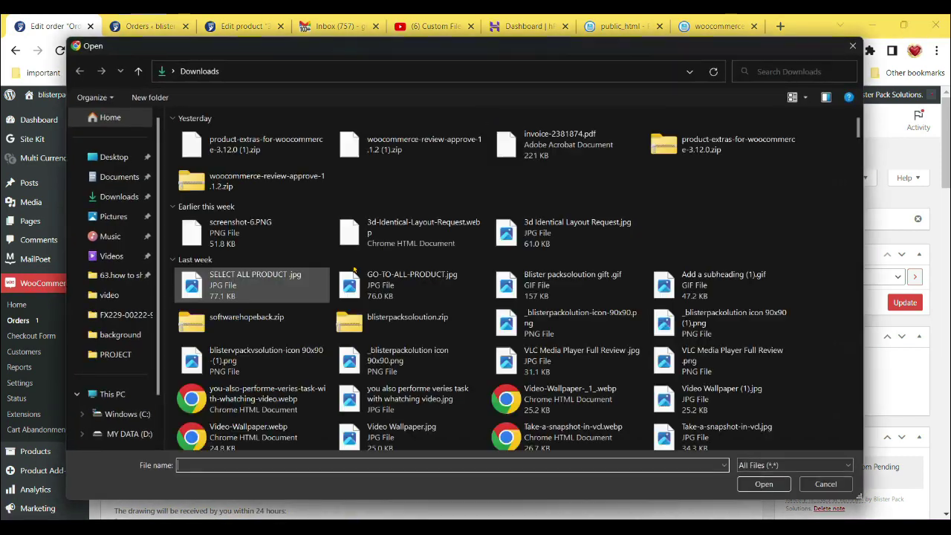
scroll(570, 373, "down", 3)
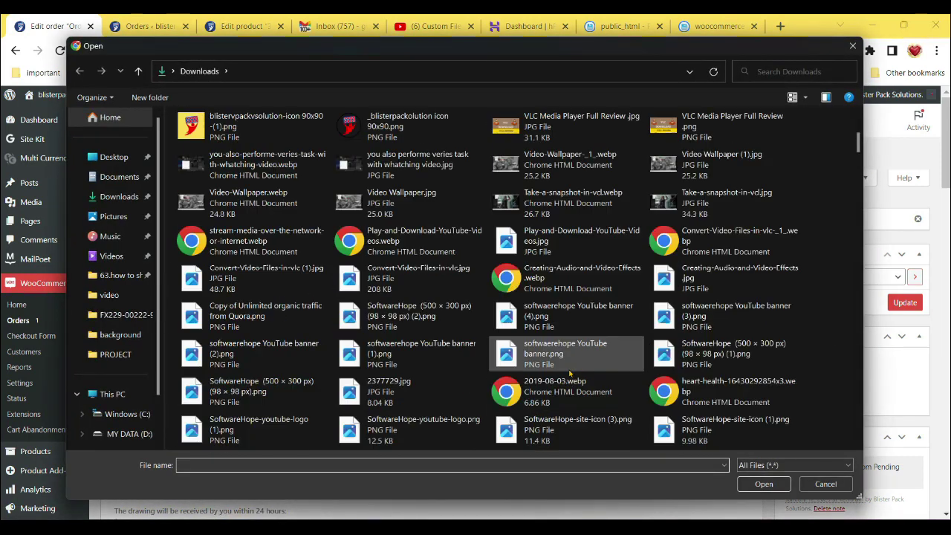
left_click(691, 362)
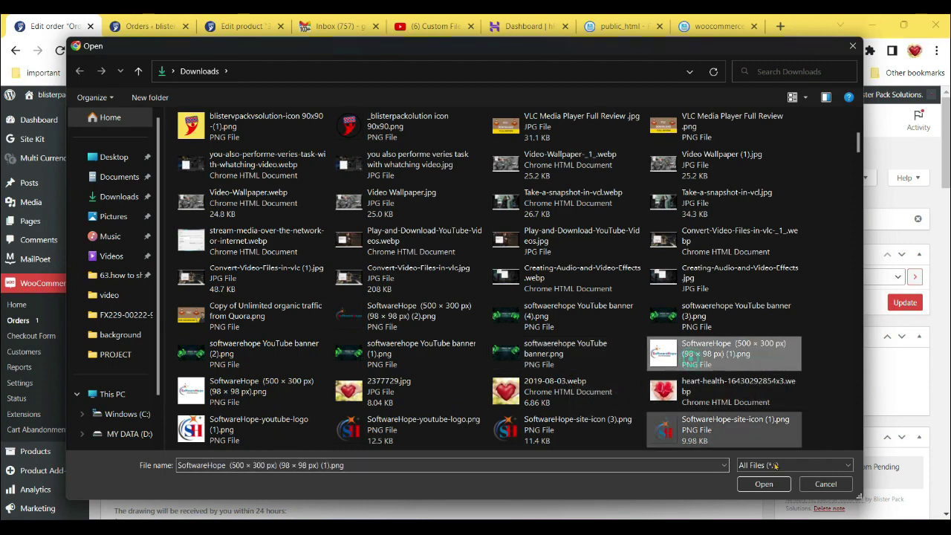
left_click(764, 484)
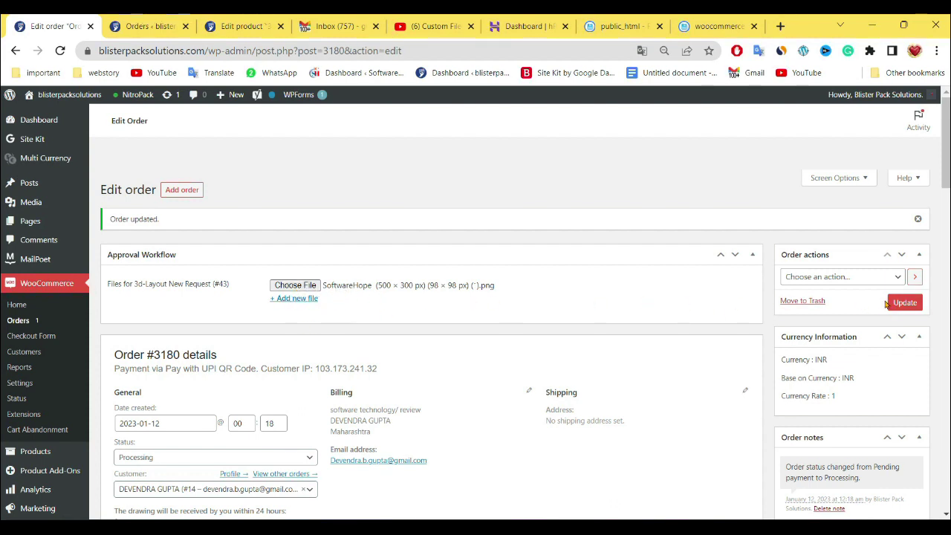
Step: Set the order's status to Waiting for customer review and update the order
left_click(193, 465)
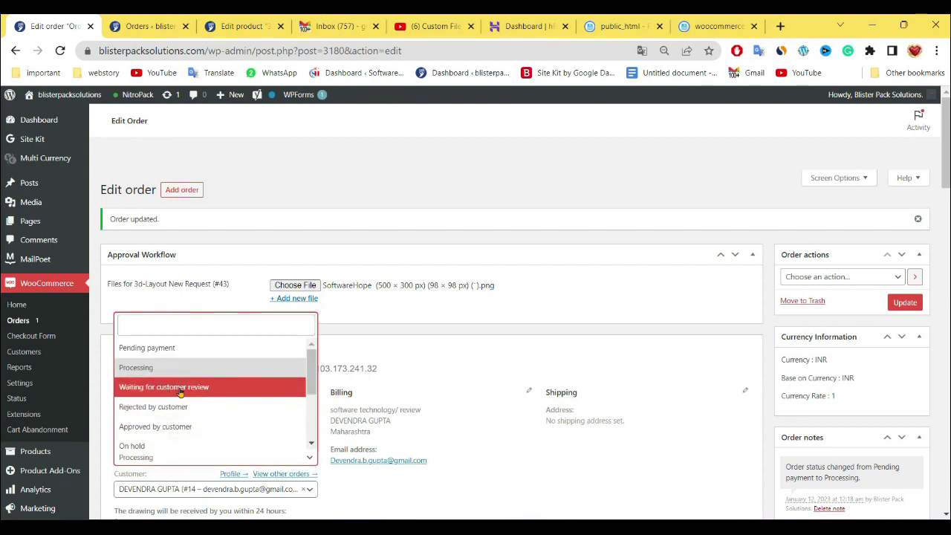
left_click(180, 387)
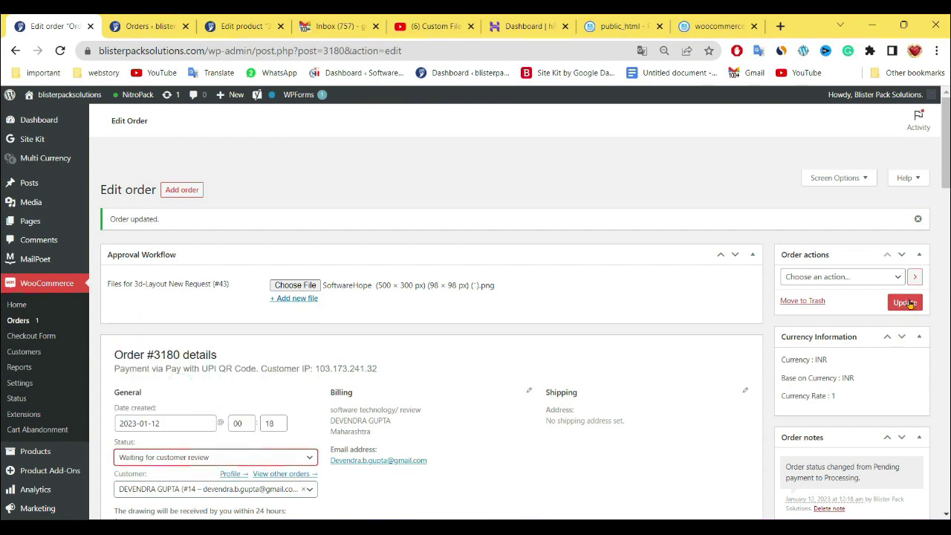
left_click(908, 303)
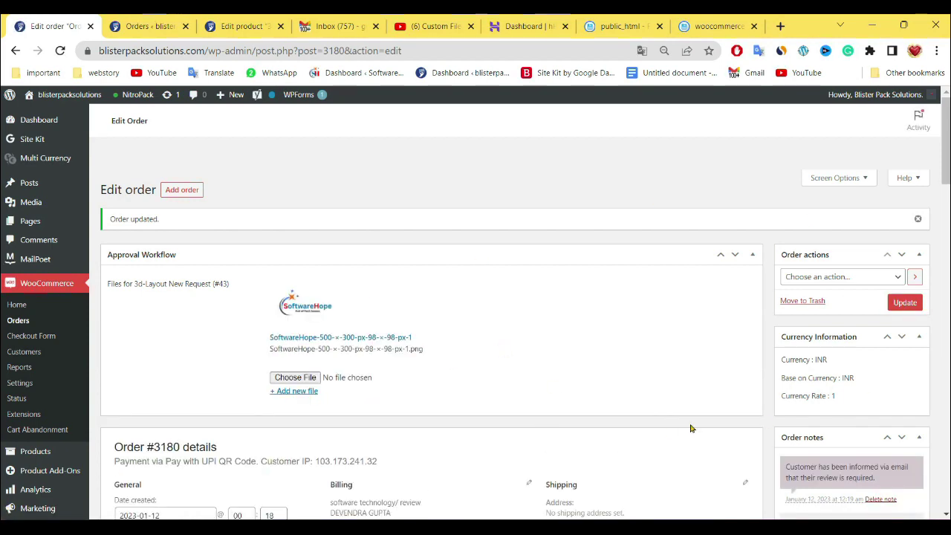
Step: Switch to the customer's Gmail inbox and open the "Your customized products are ready to be reviewed" email at its review link
left_click(344, 28)
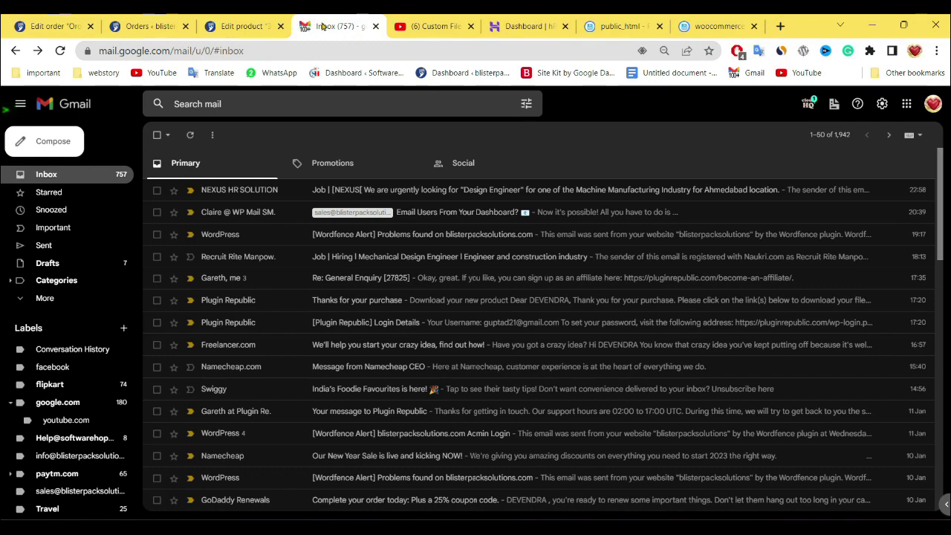
left_click(51, 26)
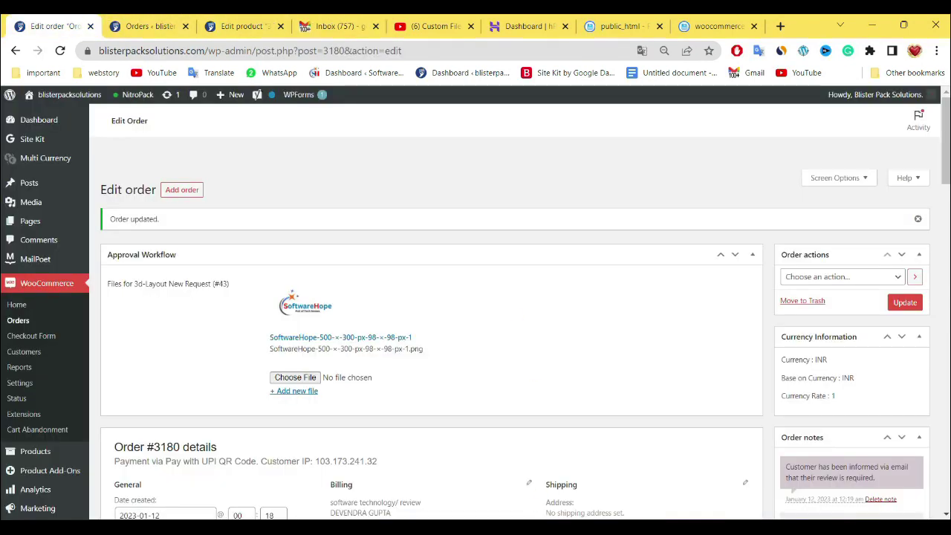
key("alt+Tab")
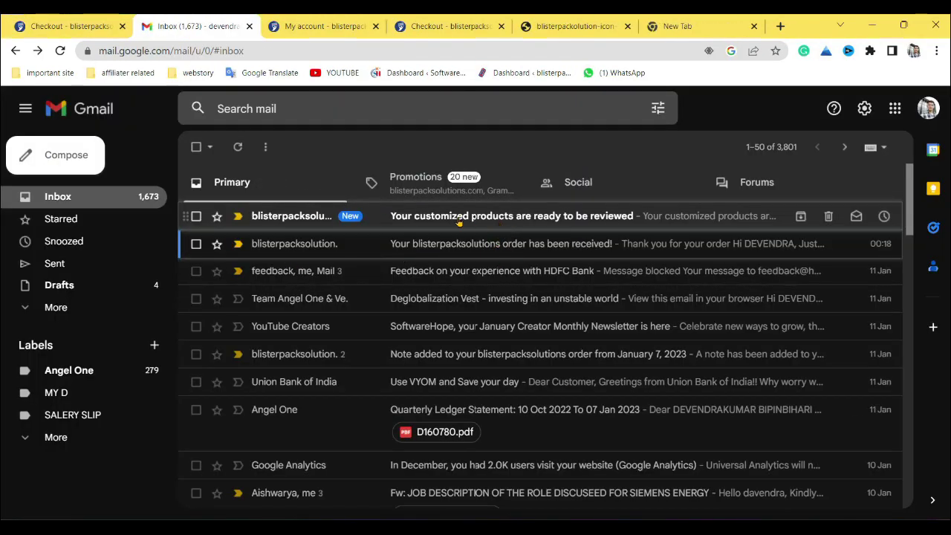
left_click(459, 217)
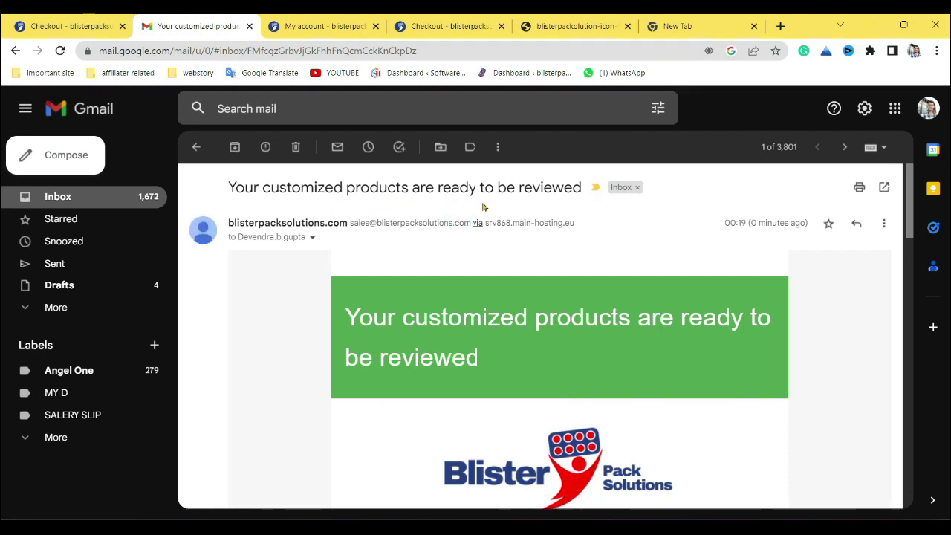
scroll(644, 335, "down", 5)
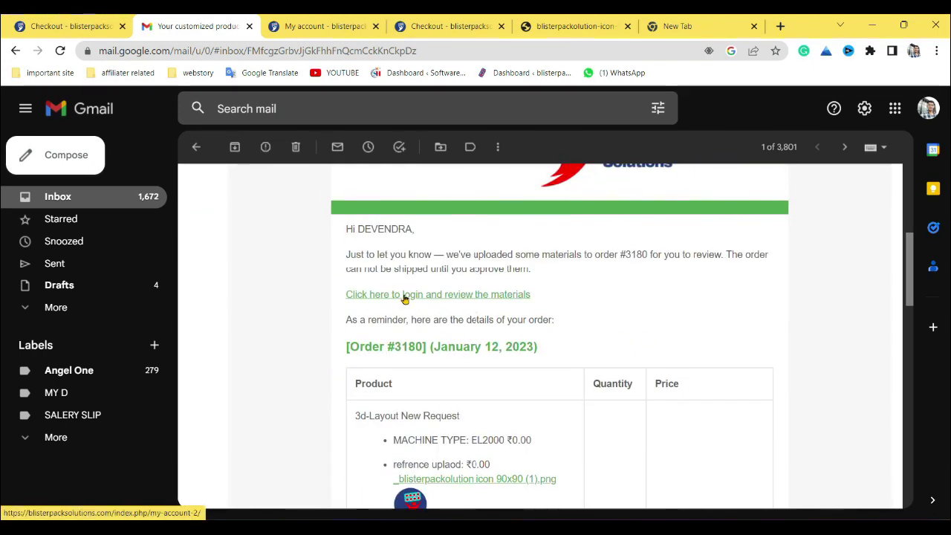
Step: Follow the email's review link, open the order waiting for review and go to its Revisions section
left_click(404, 297)
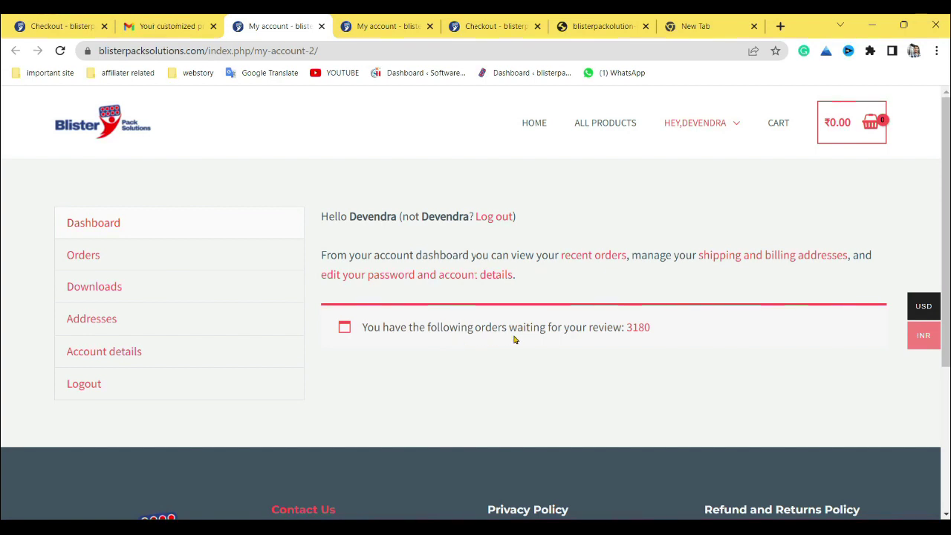
left_click(641, 330)
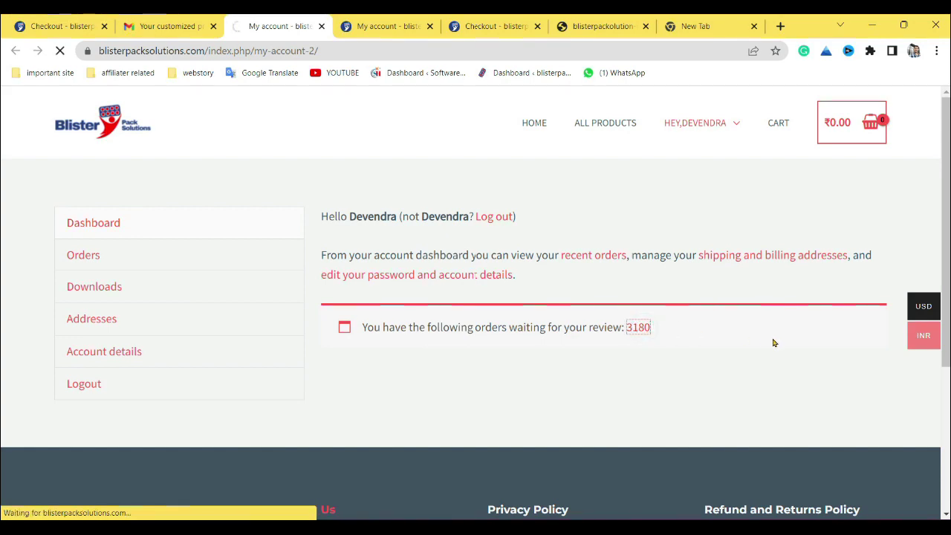
scroll(773, 343, "down", 15)
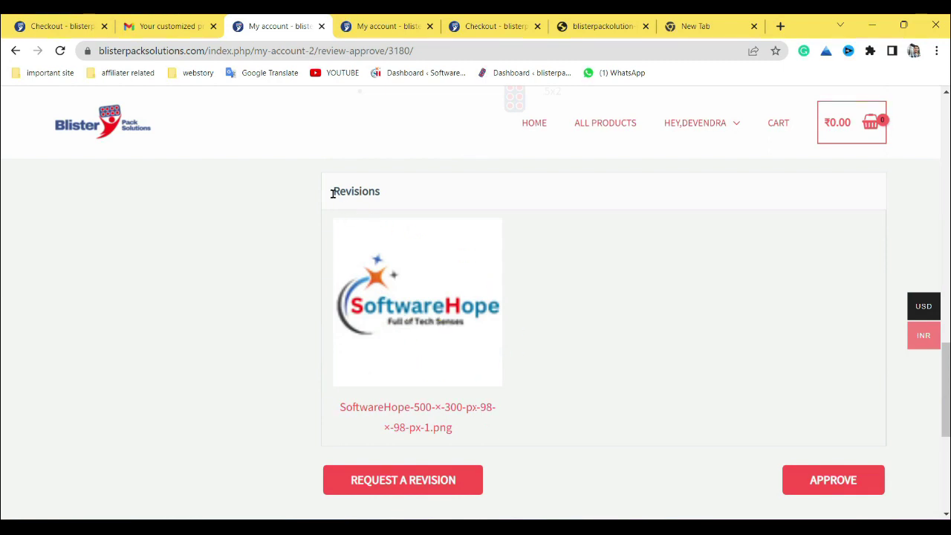
Step: View the SoftwareHope-500-×-300-px-98-×-98-px-1.png revision file at full size and return to the Revisions section
left_click_drag(332, 193, 401, 191)
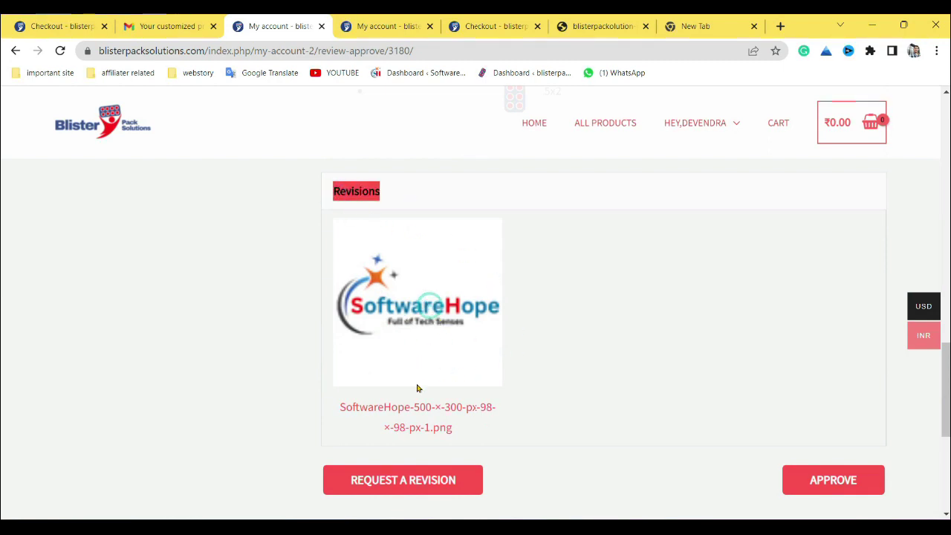
left_click(406, 410)
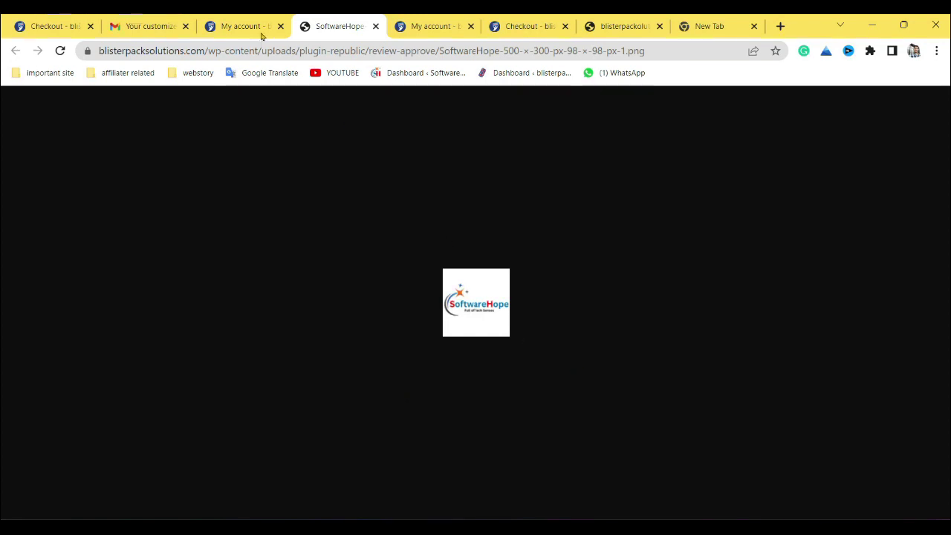
left_click(240, 23)
scroll(460, 436, "down", 2)
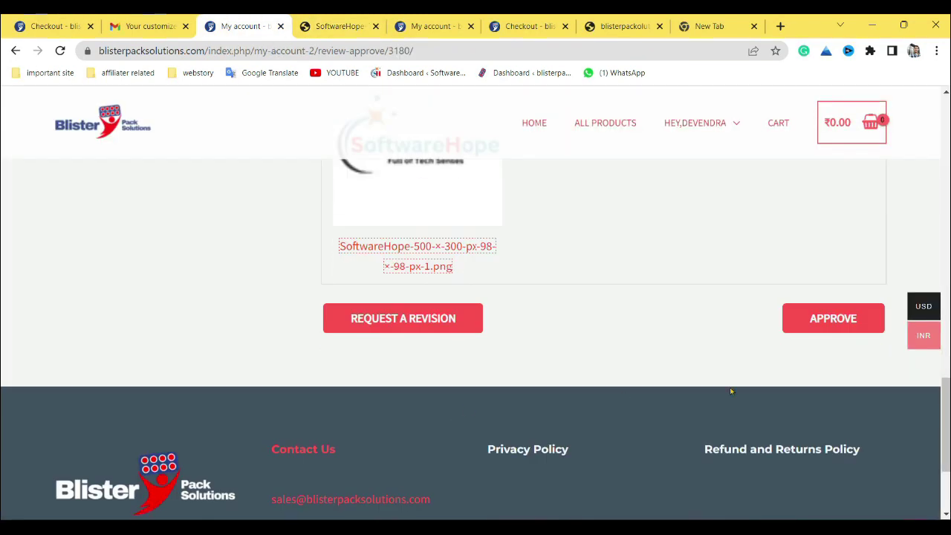
scroll(714, 378, "up", 2)
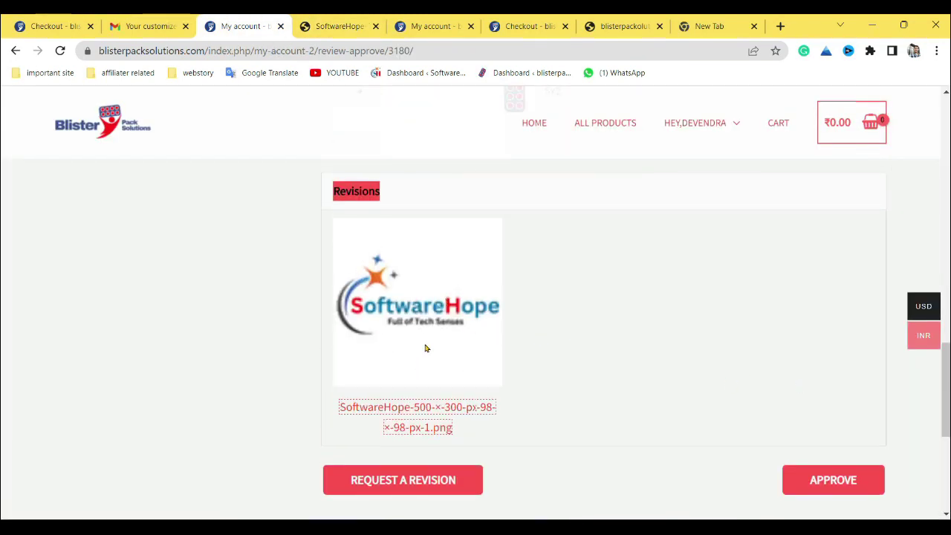
scroll(417, 345, "down", 2)
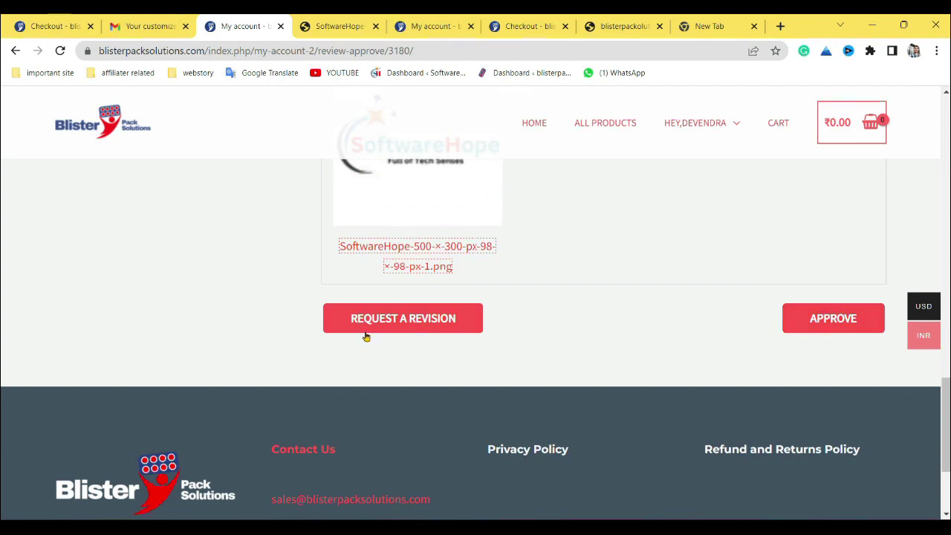
Step: Request a revision and enter the wanted changes "1 change dimension 20 to 10" and "2. change 10 to 5" on separate lines
left_click(435, 327)
left_click(367, 294)
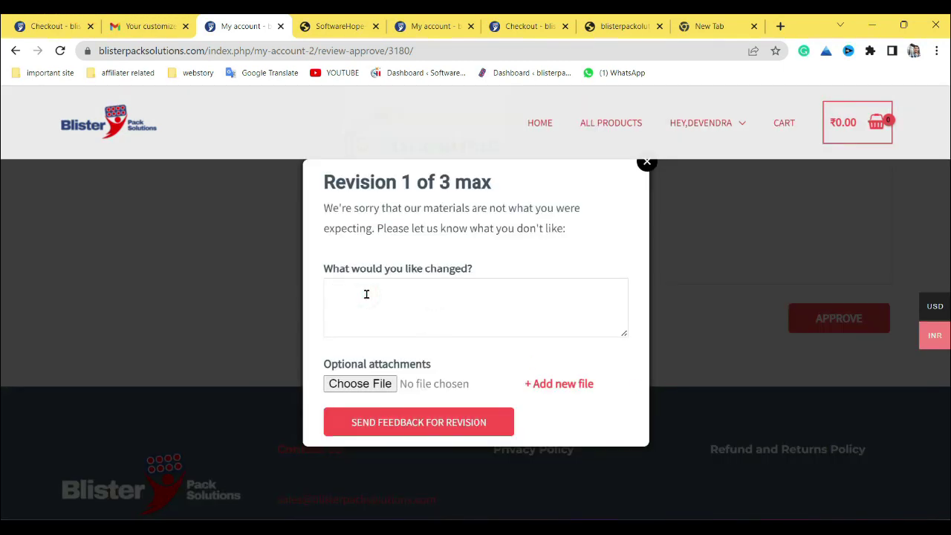
type("1")
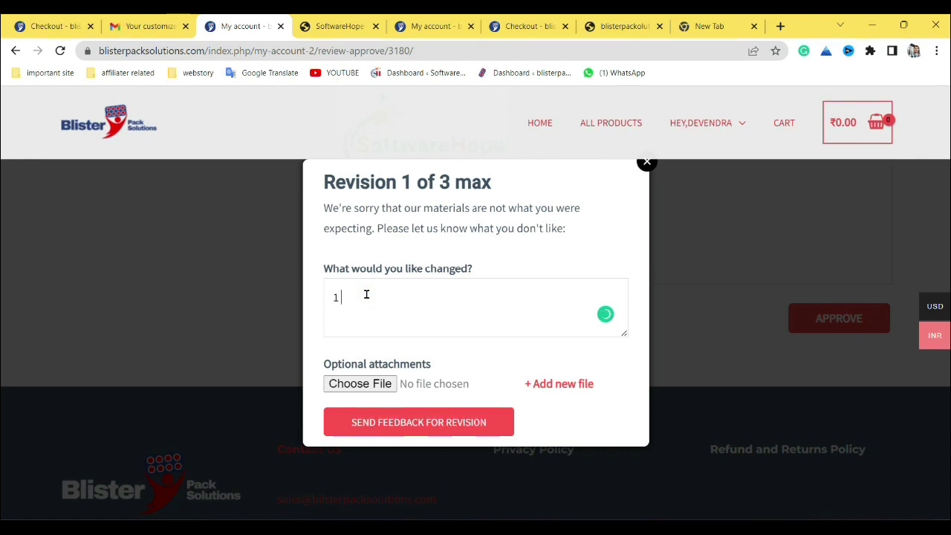
type(" change diment")
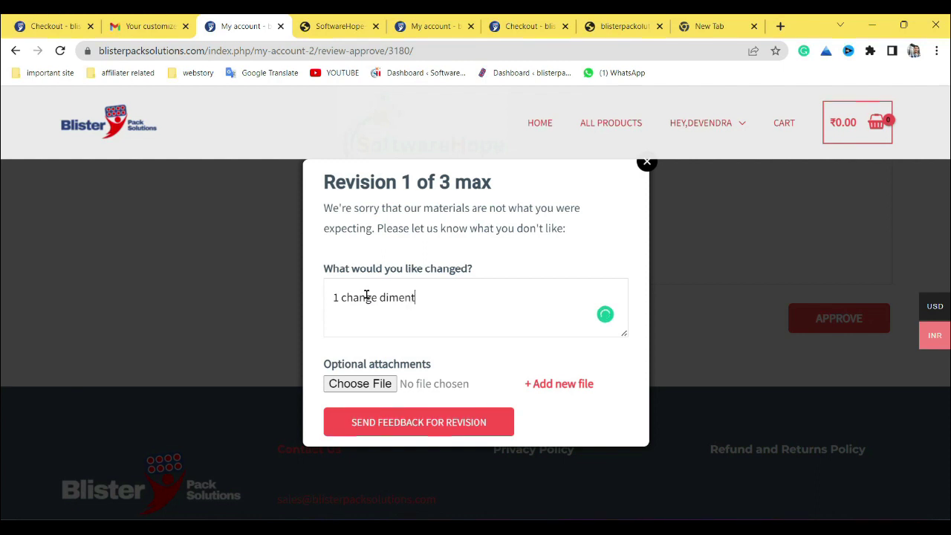
key("BackSpace")
type("sion 20 to 10")
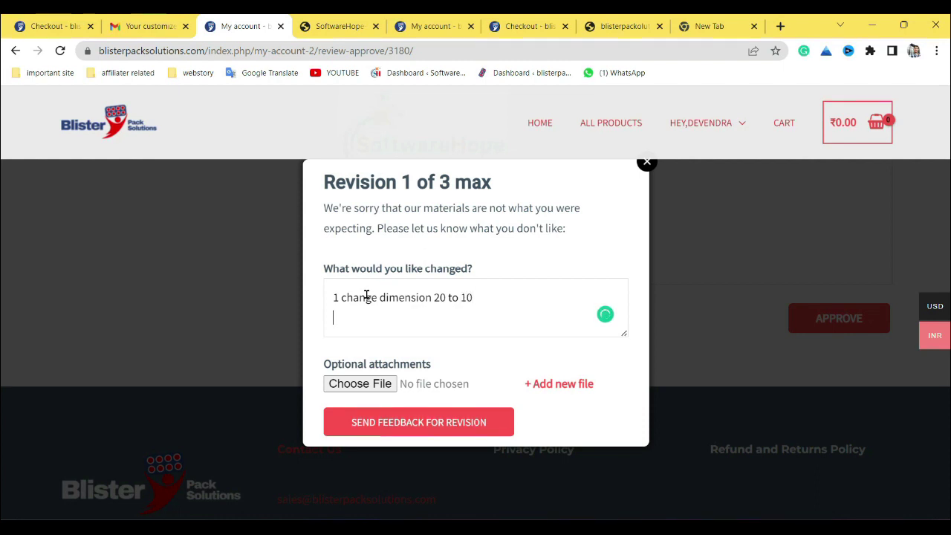
type("2. change 10 to 5")
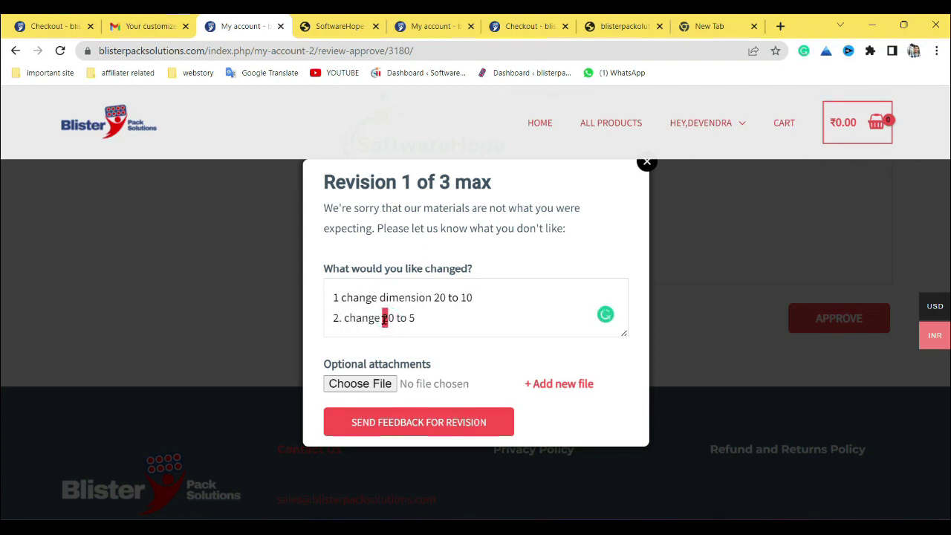
left_click(464, 316)
left_click(439, 317)
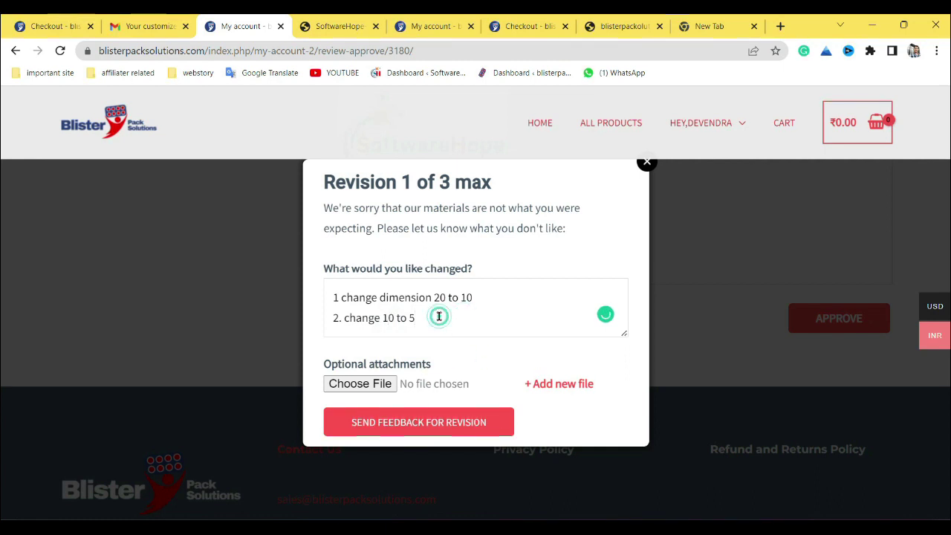
Step: Add two more lines numbered 3 and 4 to the list of wanted changes
key("Return")
scroll(401, 319, "down", 1)
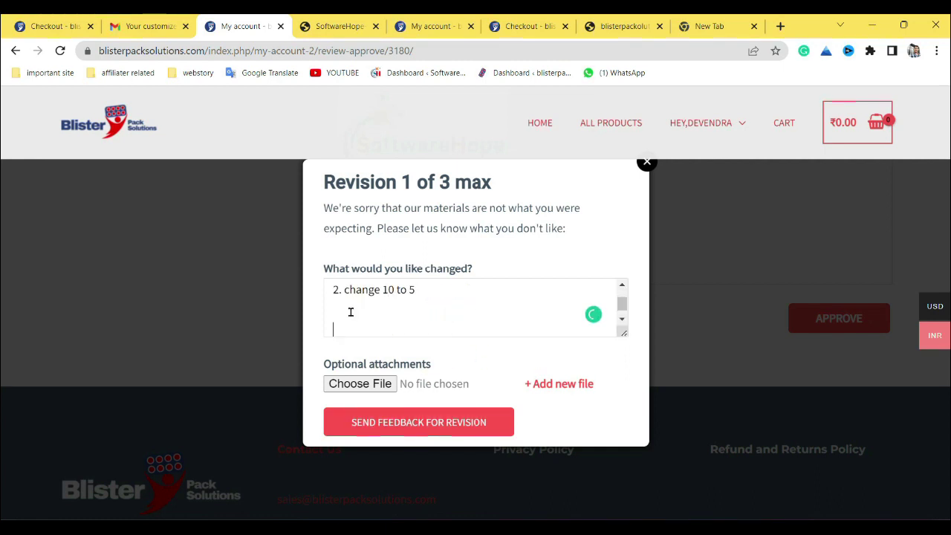
left_click(338, 310)
type("3")
key("Return")
type("4")
scroll(451, 298, "up", 2)
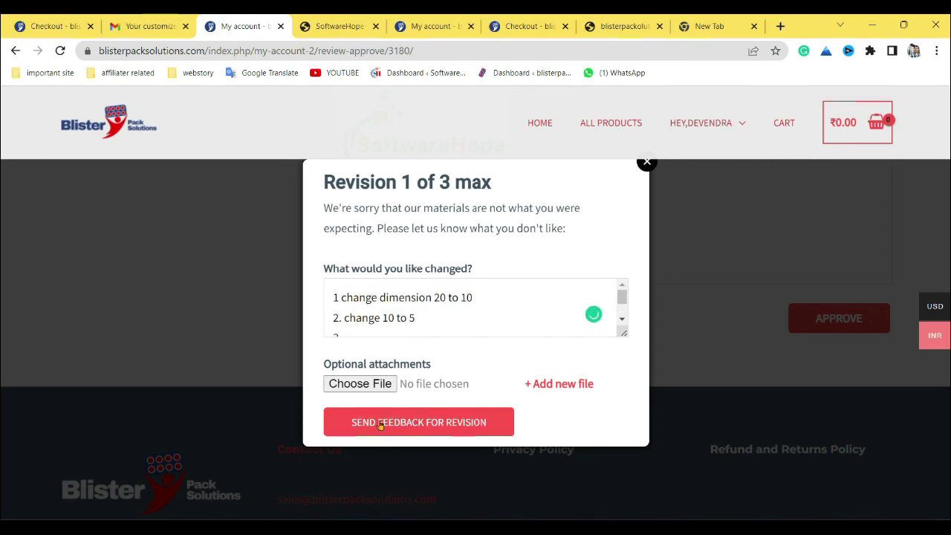
Step: Attach SoftwareHope-site-icon.png from Downloads to the revision request
left_click(359, 384)
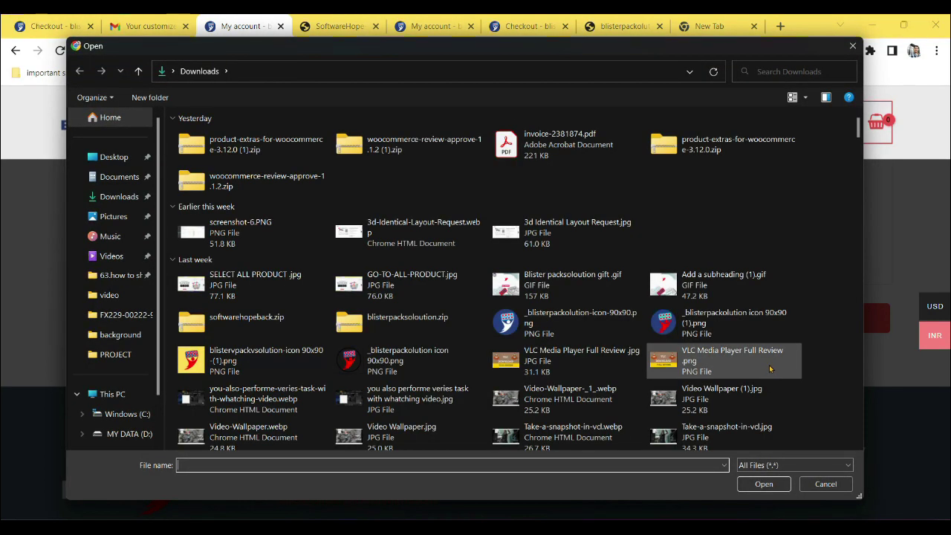
scroll(769, 369, "down", 5)
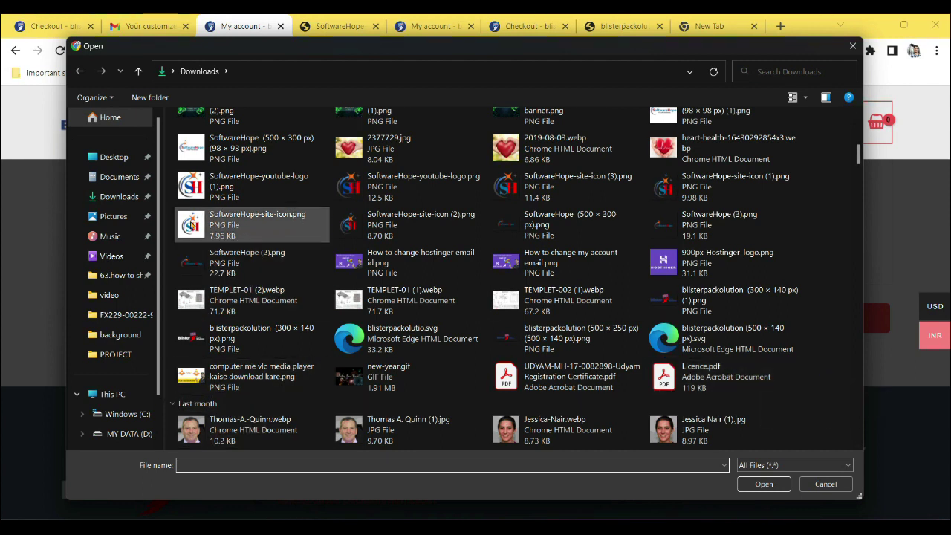
left_click(192, 225)
left_click(764, 484)
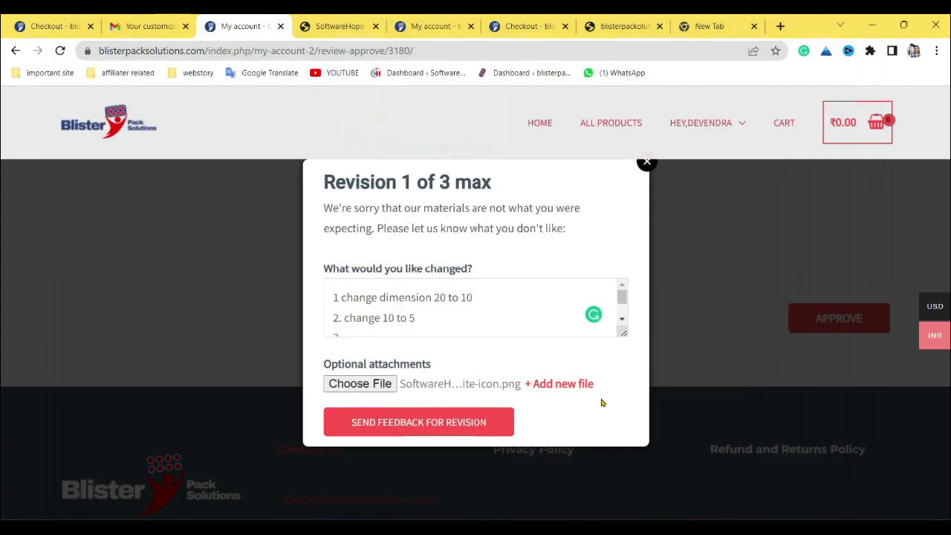
Step: Add 900px-Hostinger_logo.png as a second attachment and send the feedback for revision
left_click(554, 385)
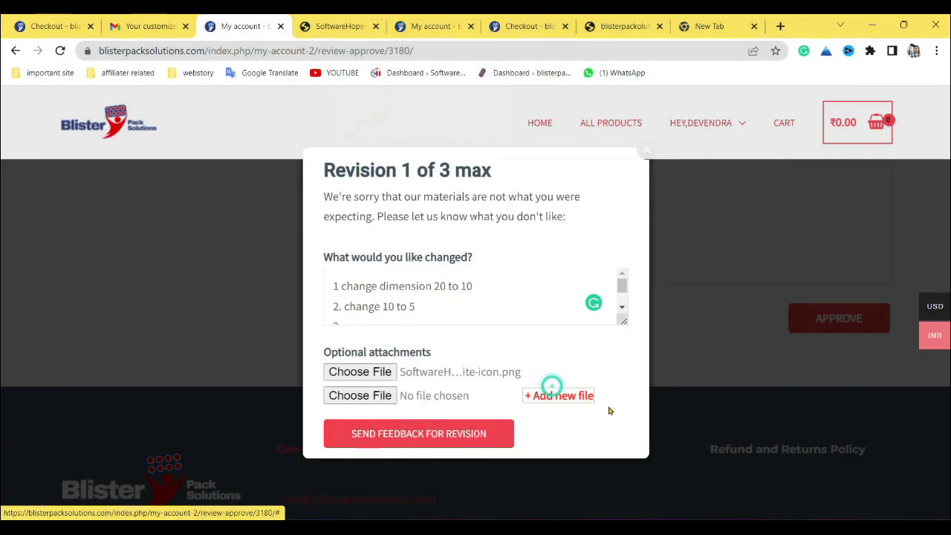
left_click(357, 399)
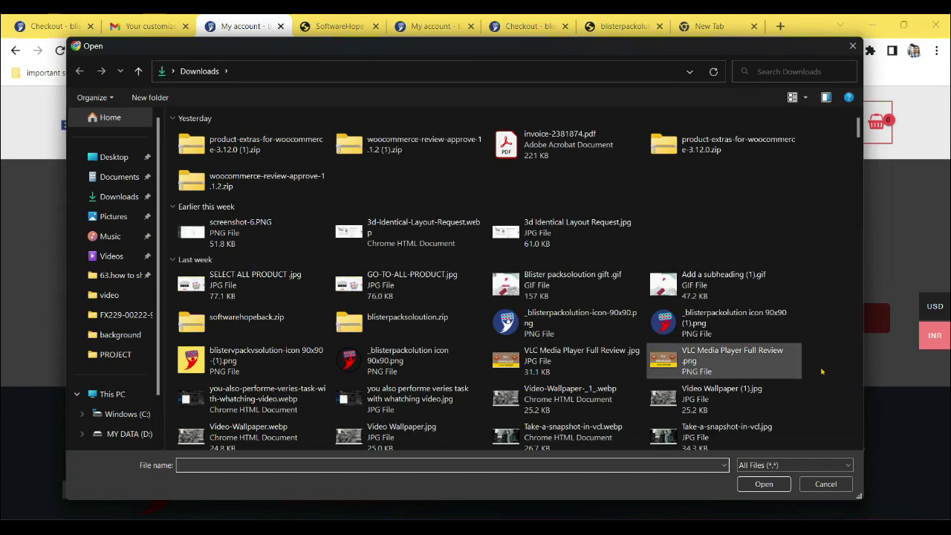
scroll(694, 327, "down", 10)
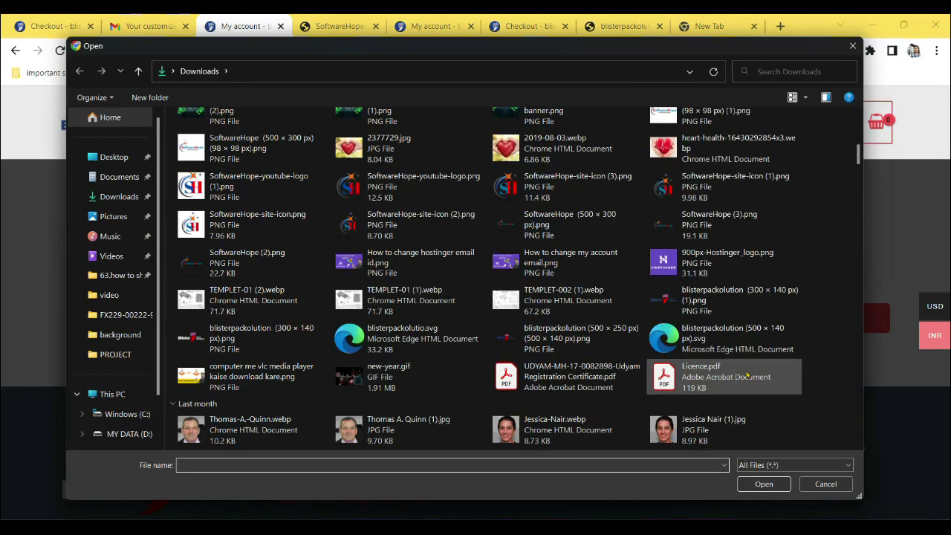
left_click(727, 270)
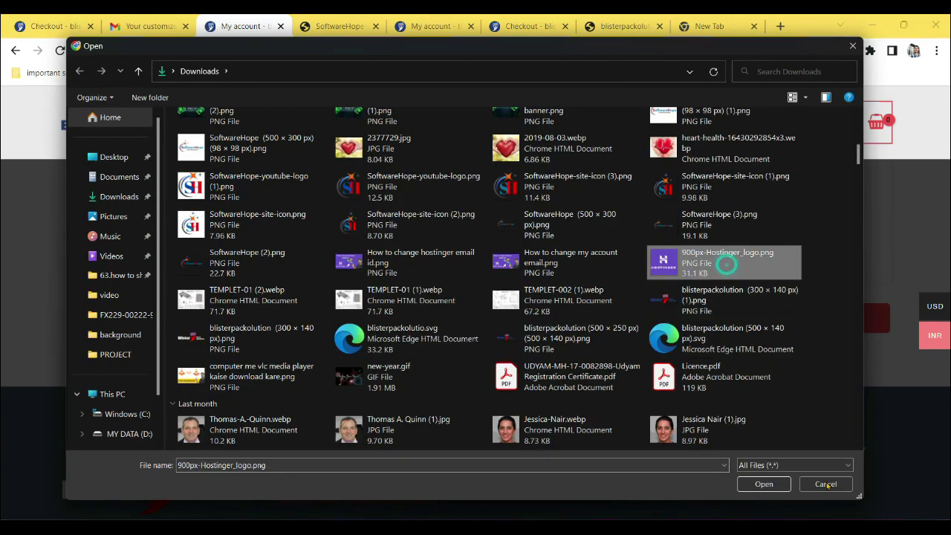
left_click(764, 484)
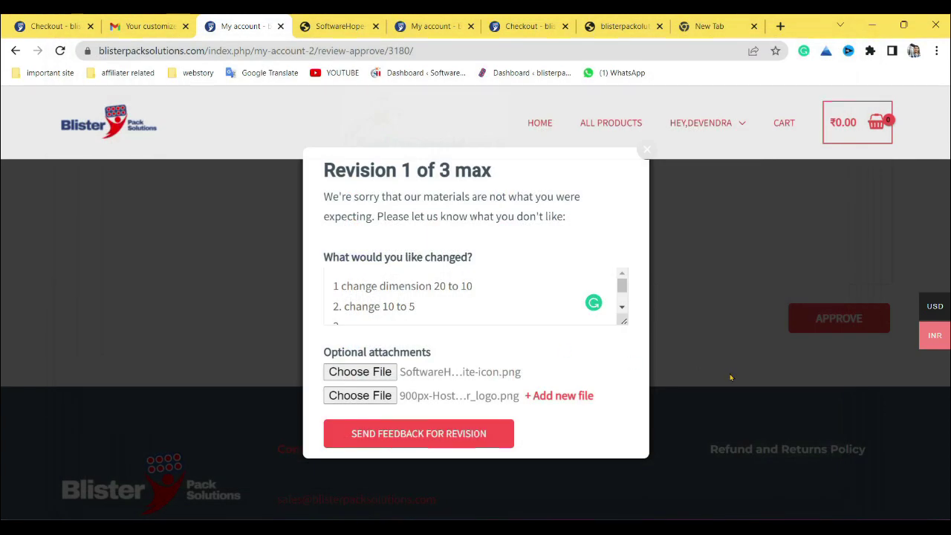
left_click(475, 437)
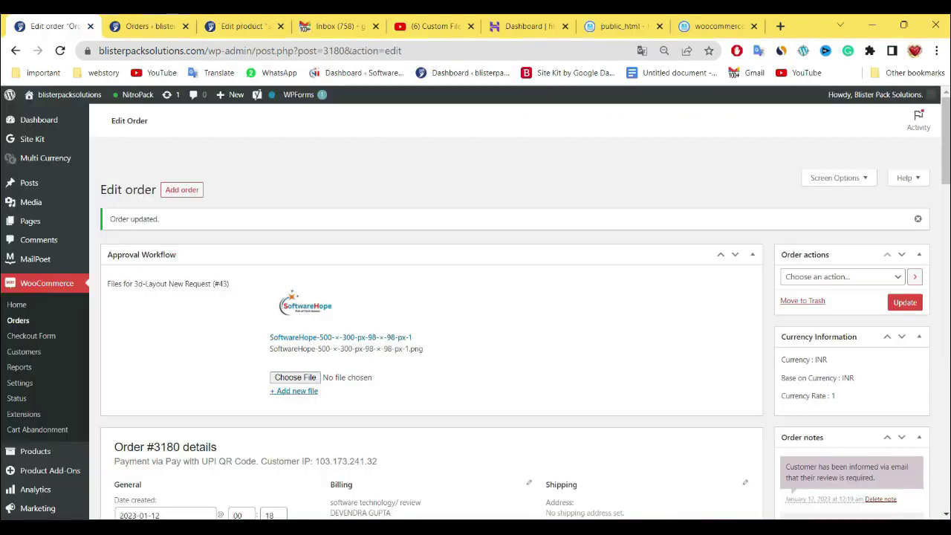
Step: Switch to the admin's Gmail inbox and read the "Materials rejected by customer" email
left_click(301, 22)
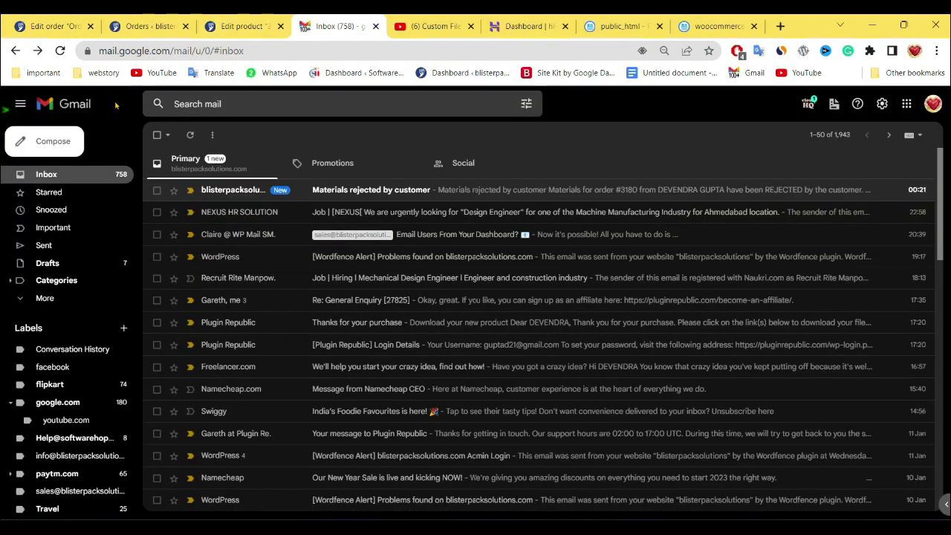
left_click(322, 193)
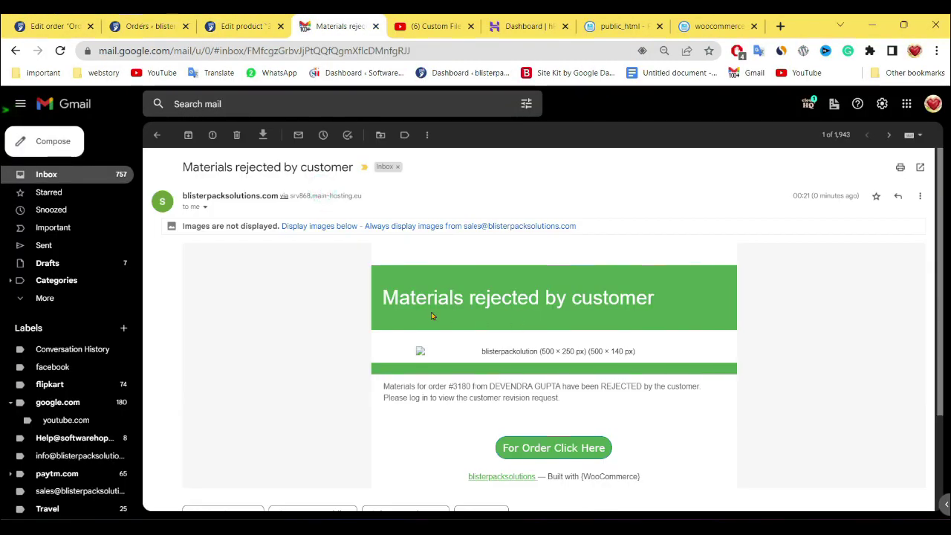
left_click_drag(381, 298, 674, 299)
scroll(656, 321, "down", 2)
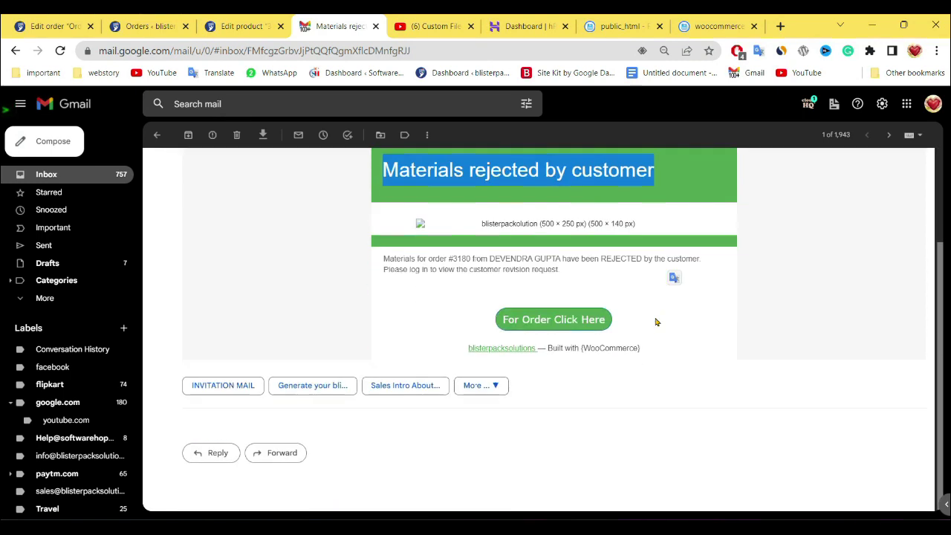
left_click_drag(383, 257, 685, 272)
left_click(687, 282)
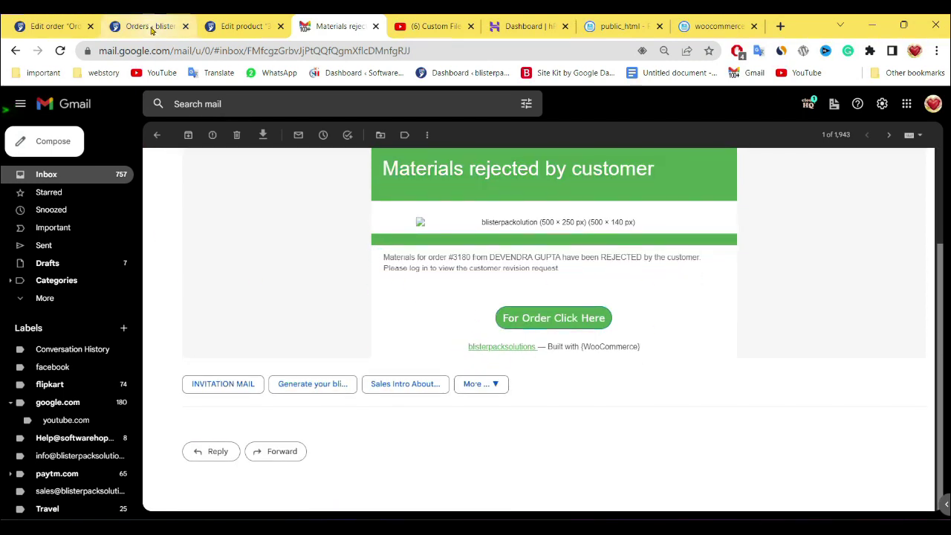
Step: Return to the order in WordPress admin, reload it and read the customer comments in the Approval Workflow section
left_click(52, 26)
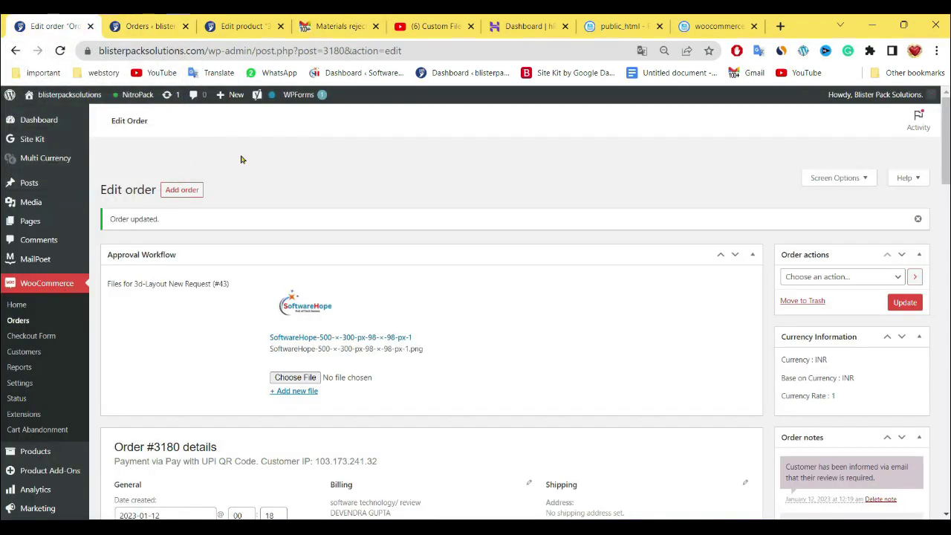
left_click(60, 50)
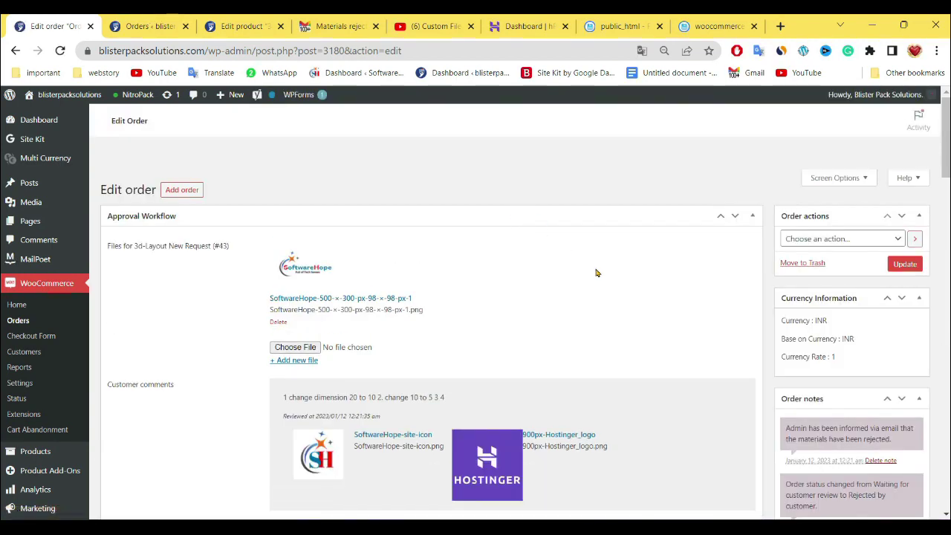
scroll(596, 272, "down", 3)
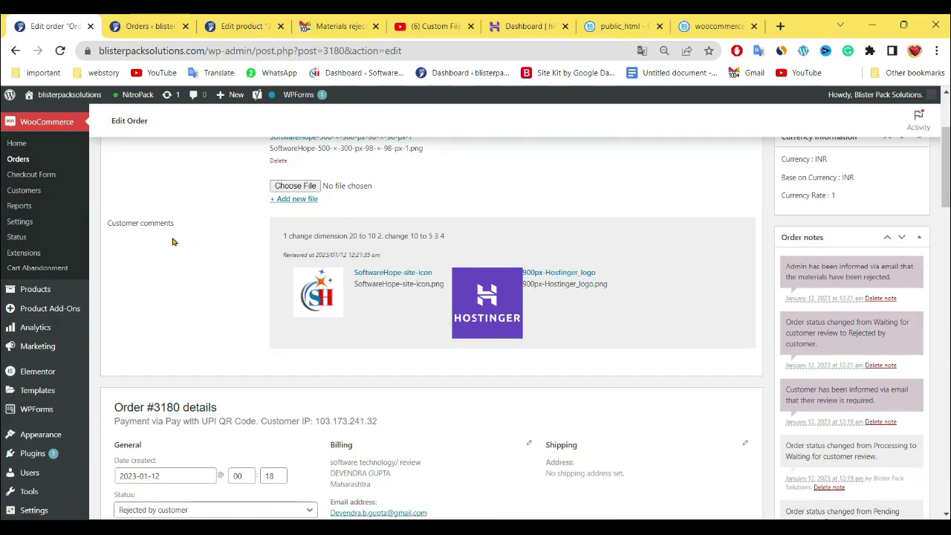
left_click_drag(281, 235, 347, 236)
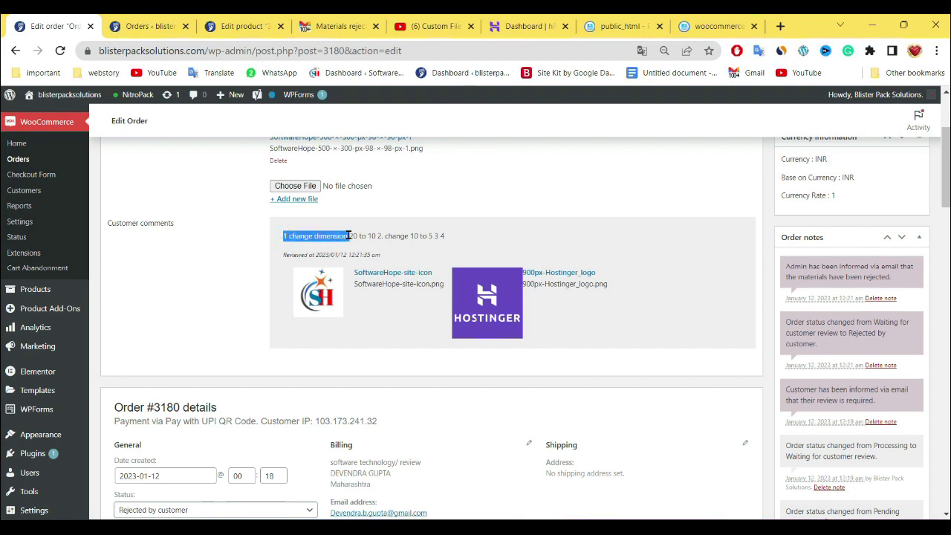
double_click(363, 236)
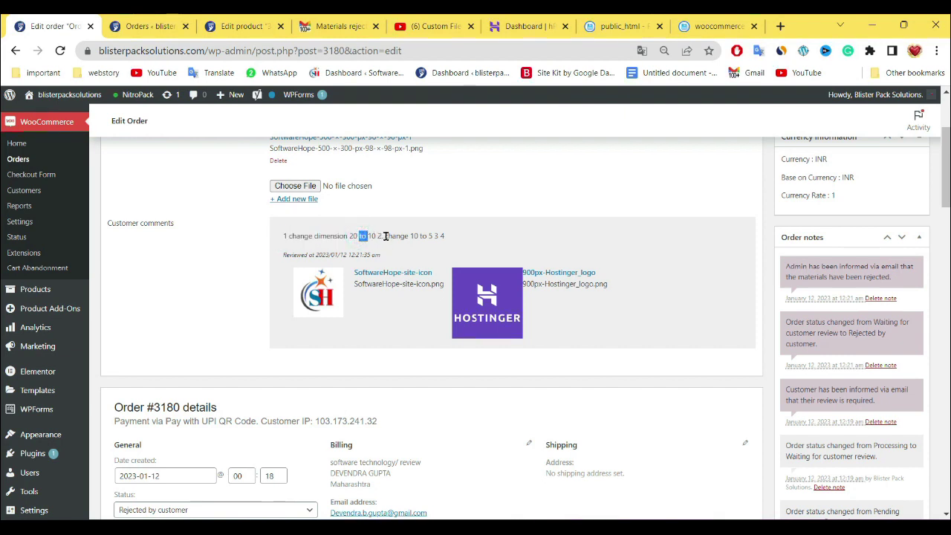
double_click(429, 236)
double_click(441, 237)
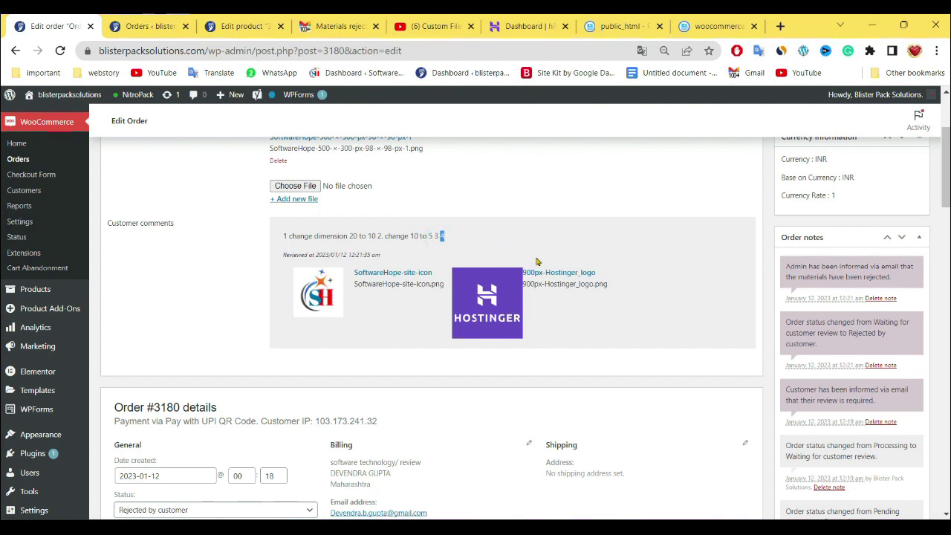
Step: View the customer's SoftwareHope-site-icon and 900px-Hostinger_logo attachments at full size, returning to the order after each
left_click(385, 277)
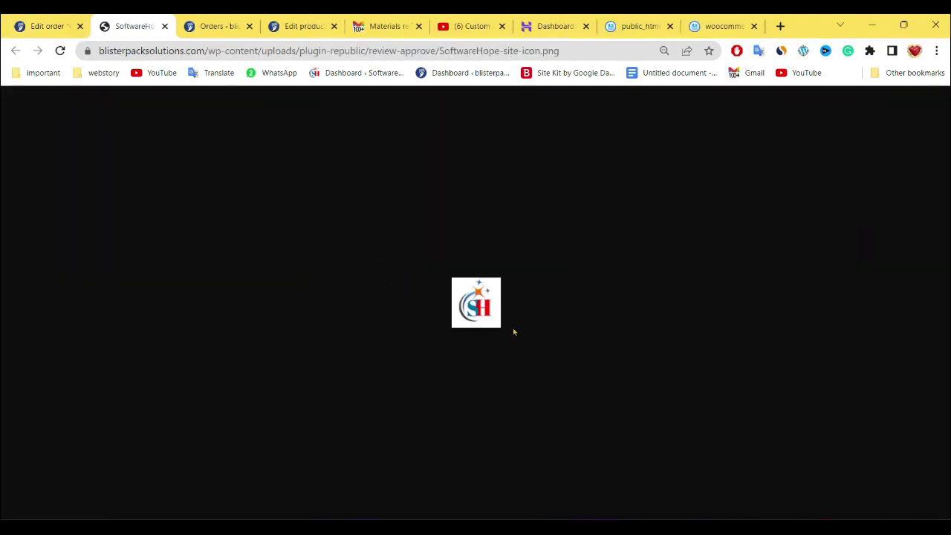
key("ctrl+shift+Tab")
left_click(564, 273)
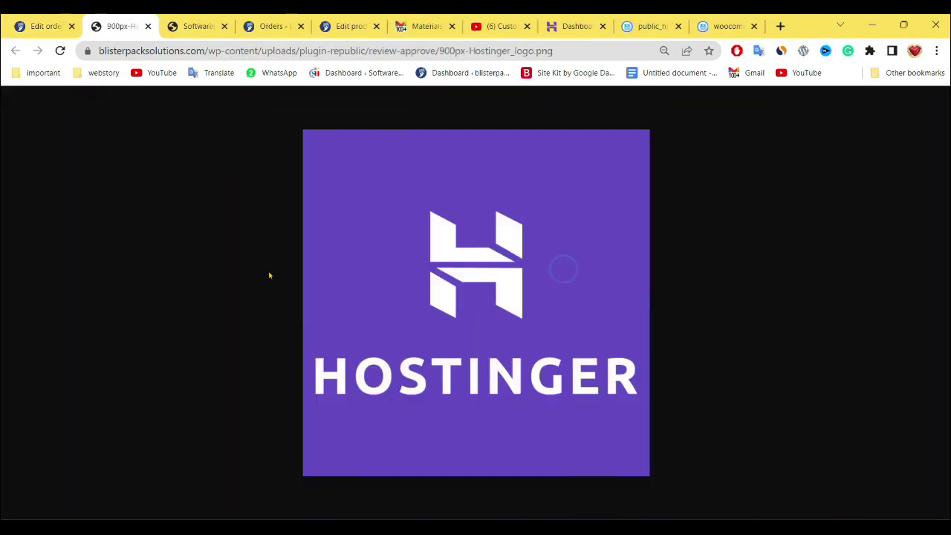
left_click(28, 21)
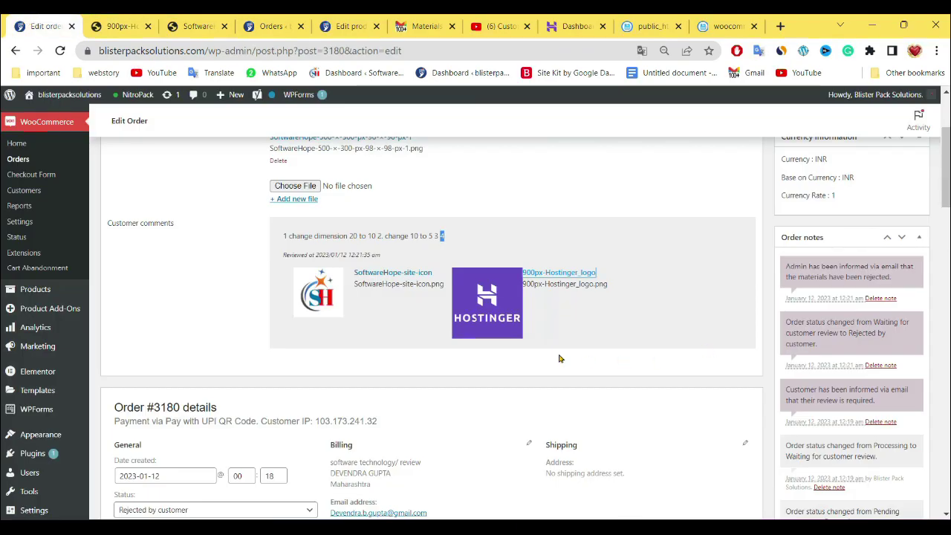
Step: Set the order's status to Waiting for customer review in the order details
scroll(560, 359, "down", 3)
scroll(560, 357, "up", 5)
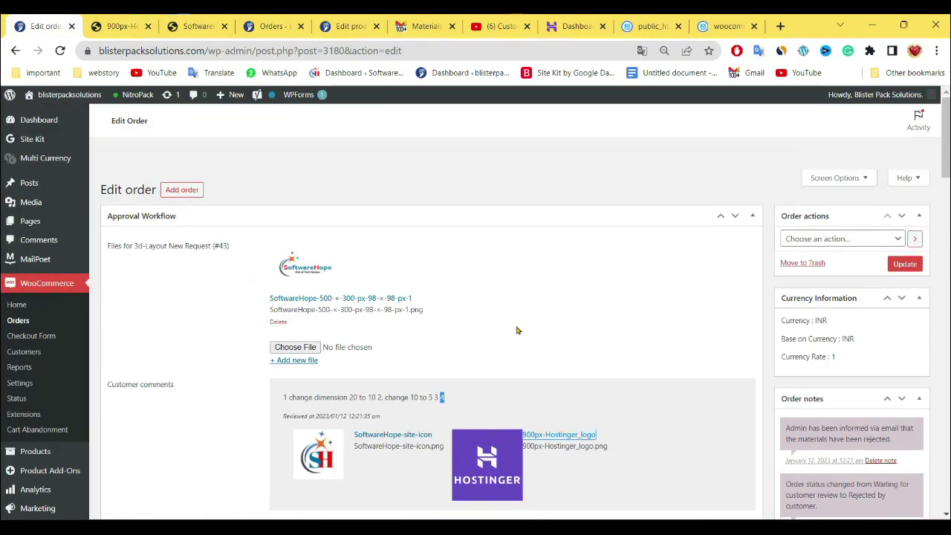
scroll(506, 330, "down", 4)
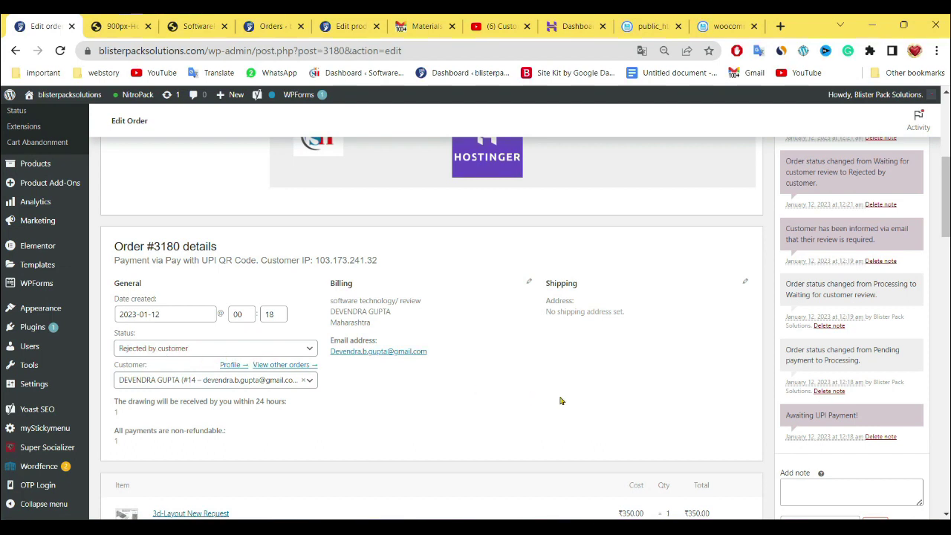
left_click(185, 356)
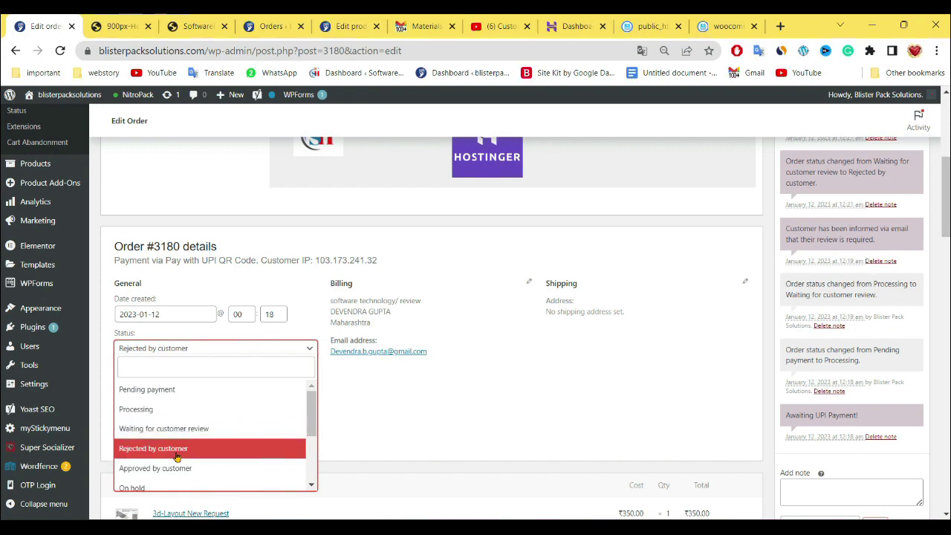
left_click(392, 430)
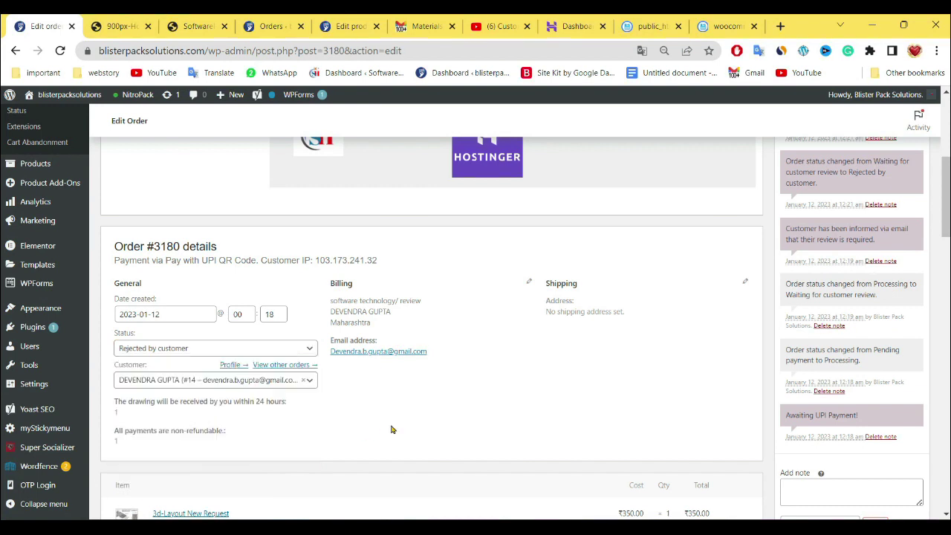
left_click(169, 351)
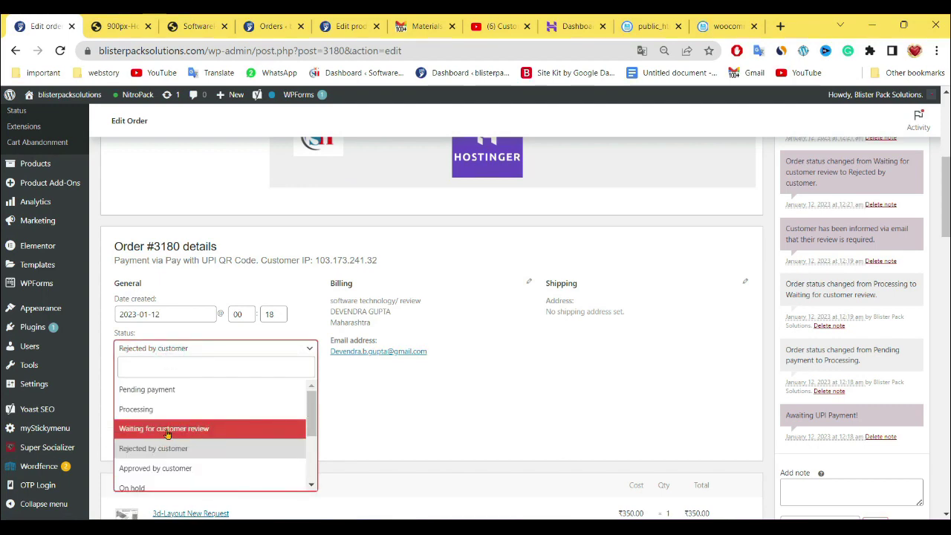
left_click(196, 430)
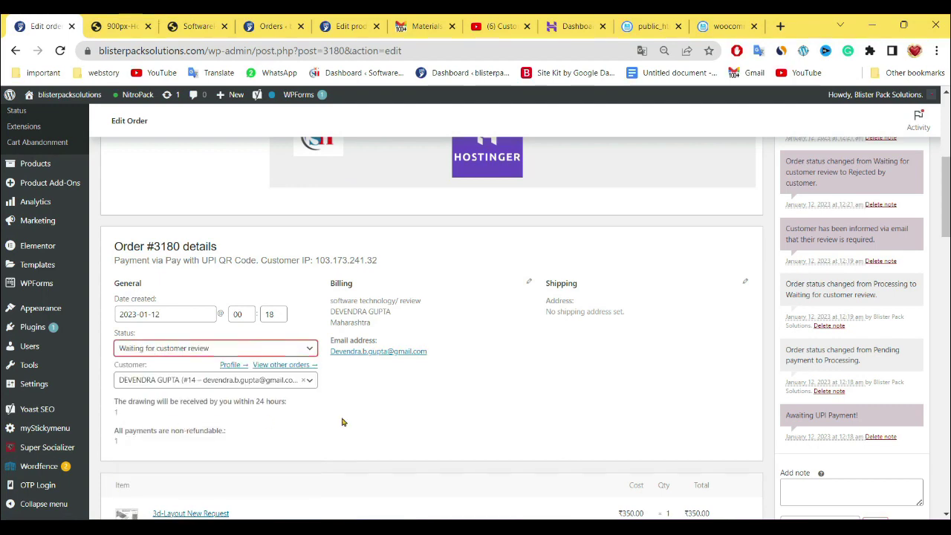
Step: Choose Add a subheading (1).gif from Downloads as a new file for 3d-Layout New Request in the Approval Workflow section
scroll(428, 416, "up", 5)
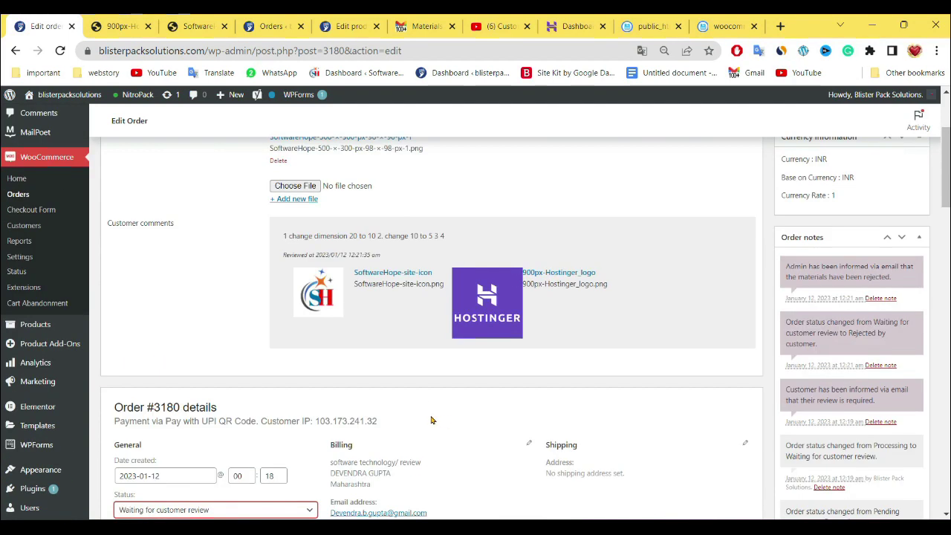
left_click(293, 350)
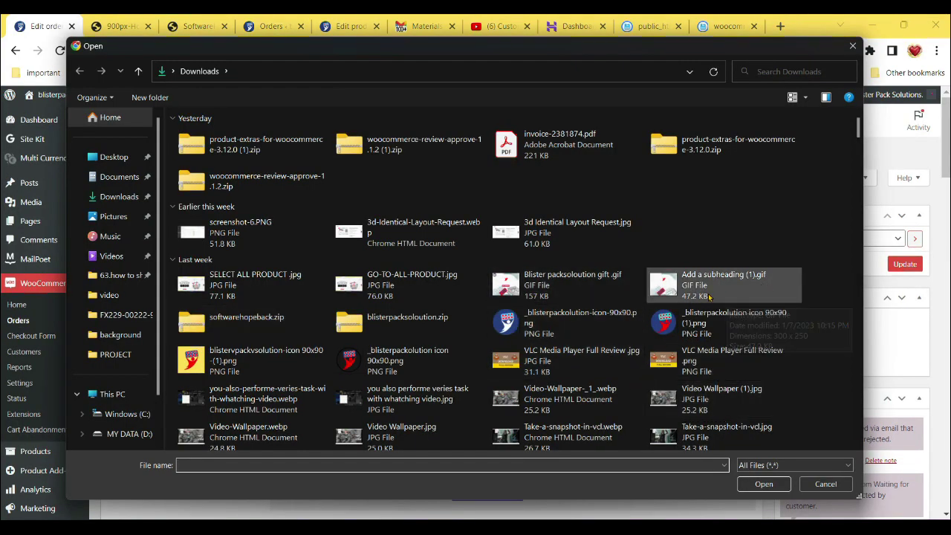
double_click(714, 295)
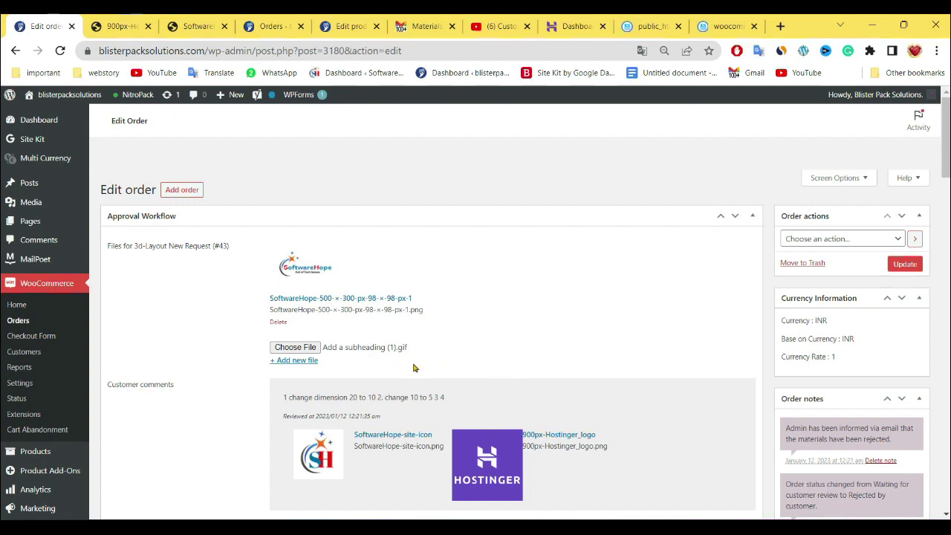
Step: Check the order's status, chosen file and order notes, and update the order
scroll(383, 378, "down", 5)
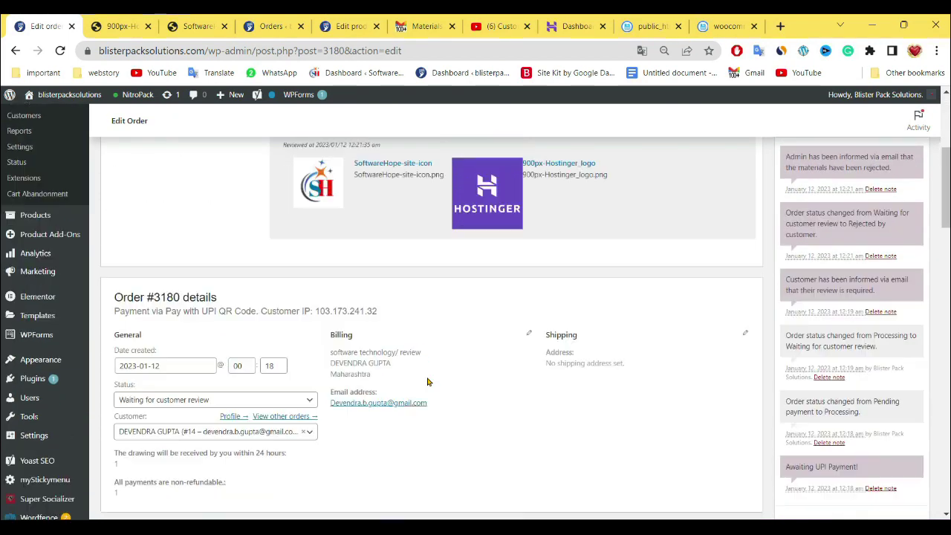
scroll(506, 399, "up", 2)
scroll(529, 404, "down", 2)
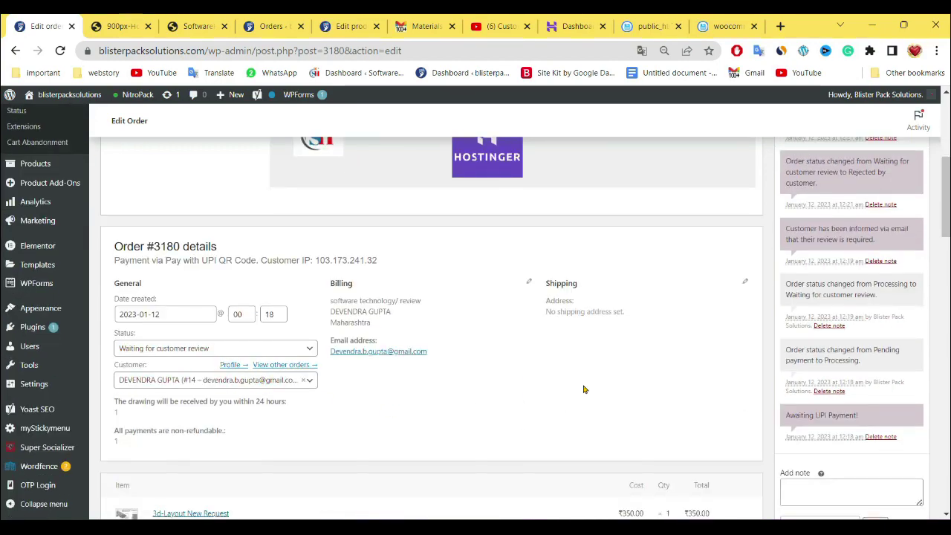
scroll(584, 389, "up", 4)
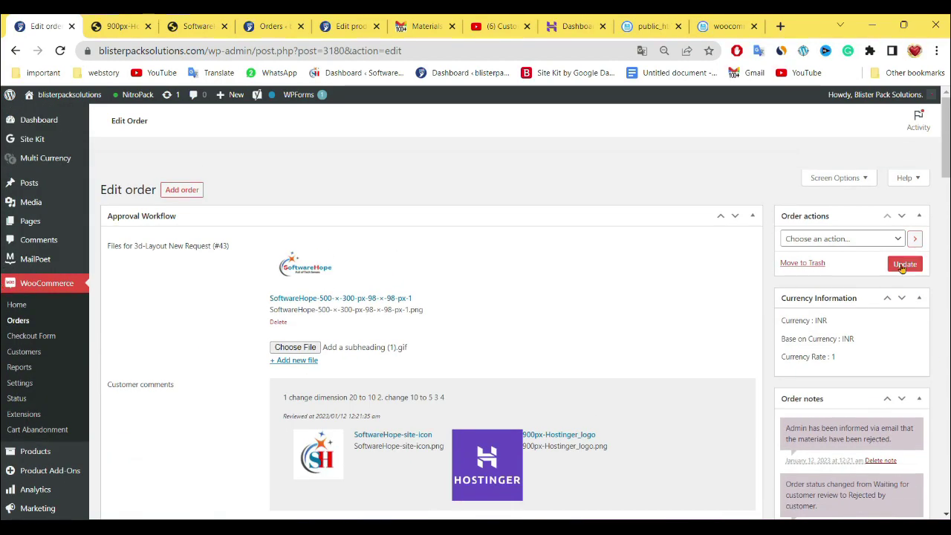
scroll(841, 340, "down", 4)
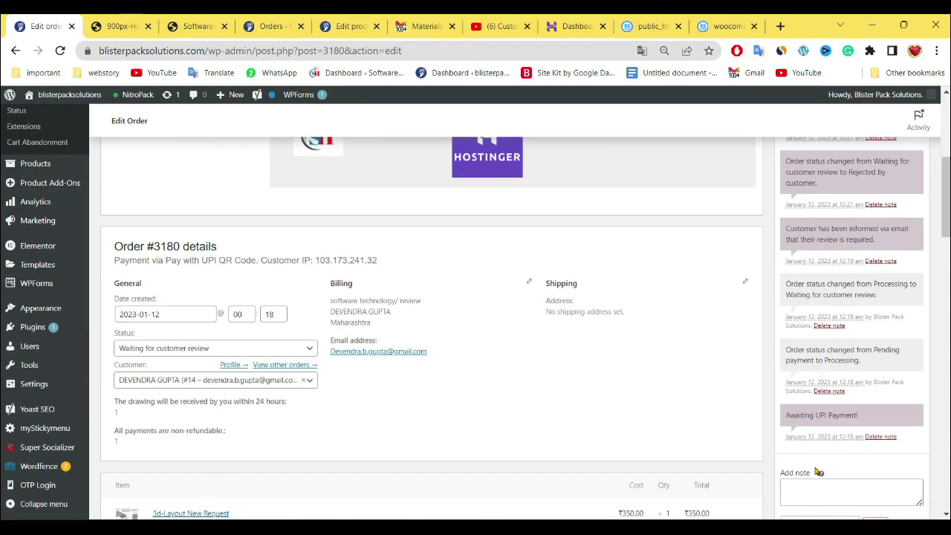
scroll(799, 490, "down", 2)
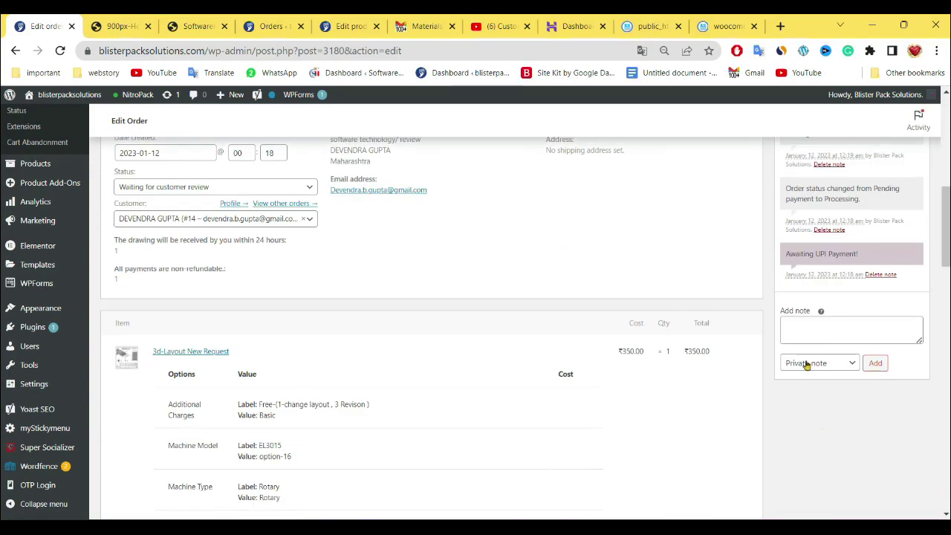
scroll(824, 423, "up", 6)
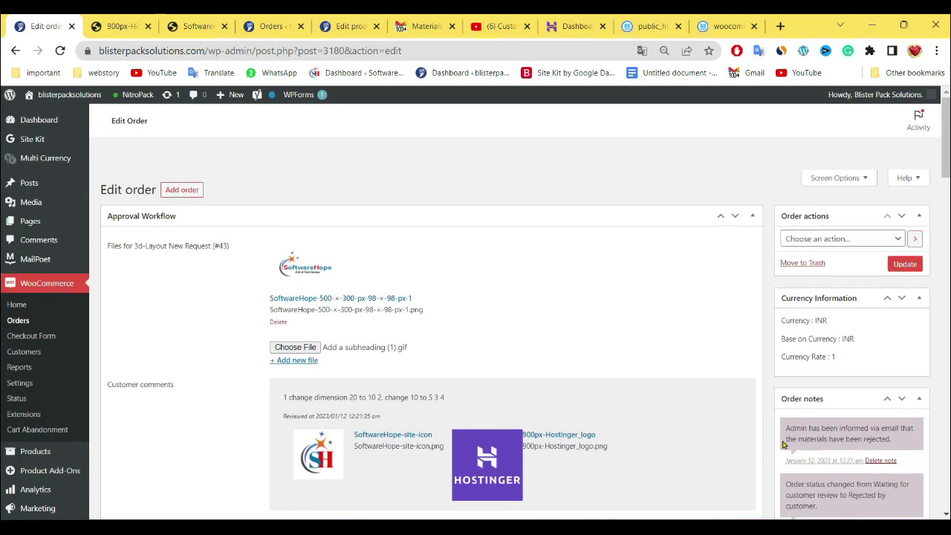
scroll(548, 365, "up", 3)
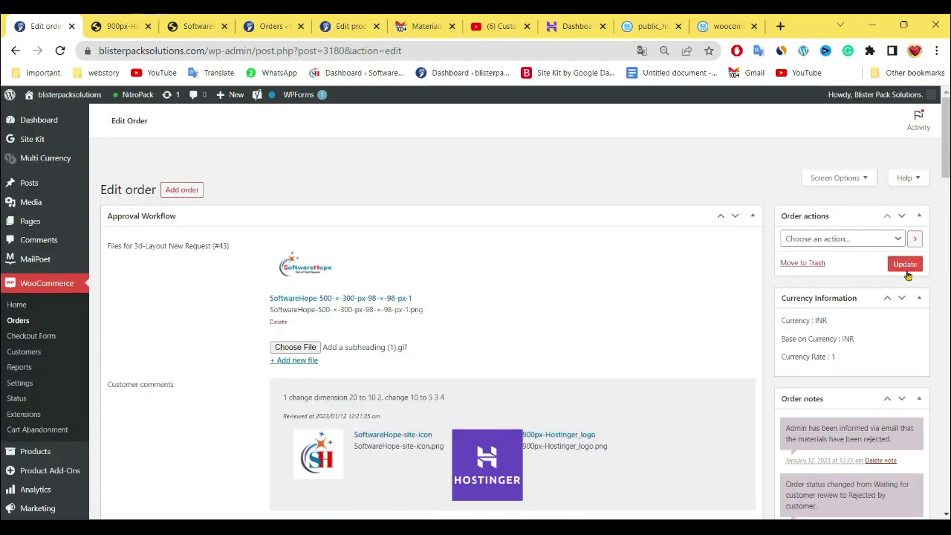
left_click(907, 272)
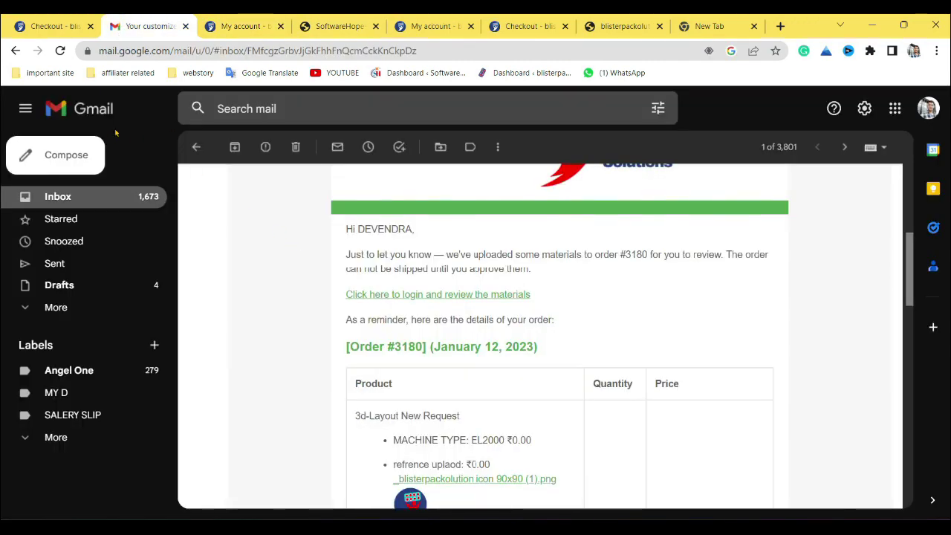
Step: Switch to the customer's Gmail inbox and read the "We have new materials for you to review" email
left_click(56, 206)
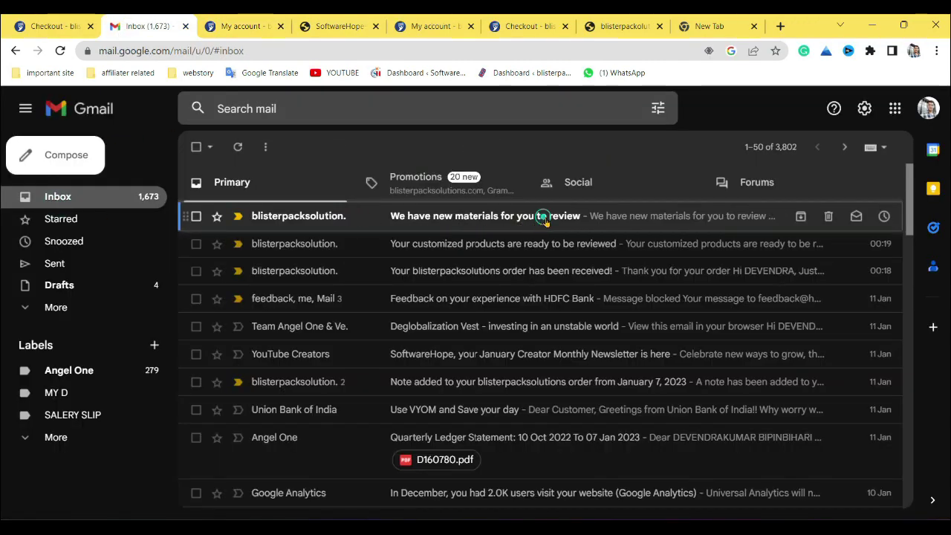
left_click(471, 216)
scroll(685, 409, "down", 6)
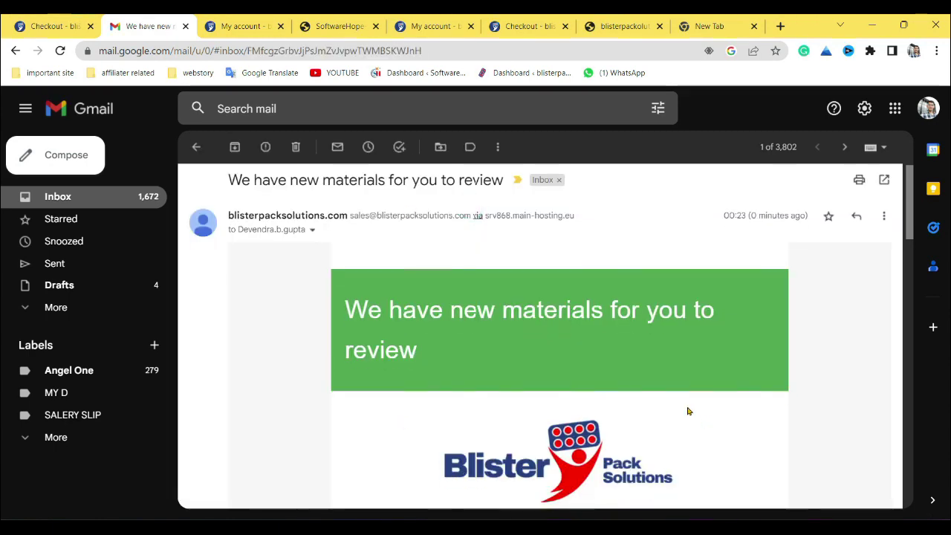
scroll(680, 405, "up", 3)
scroll(680, 405, "down", 6)
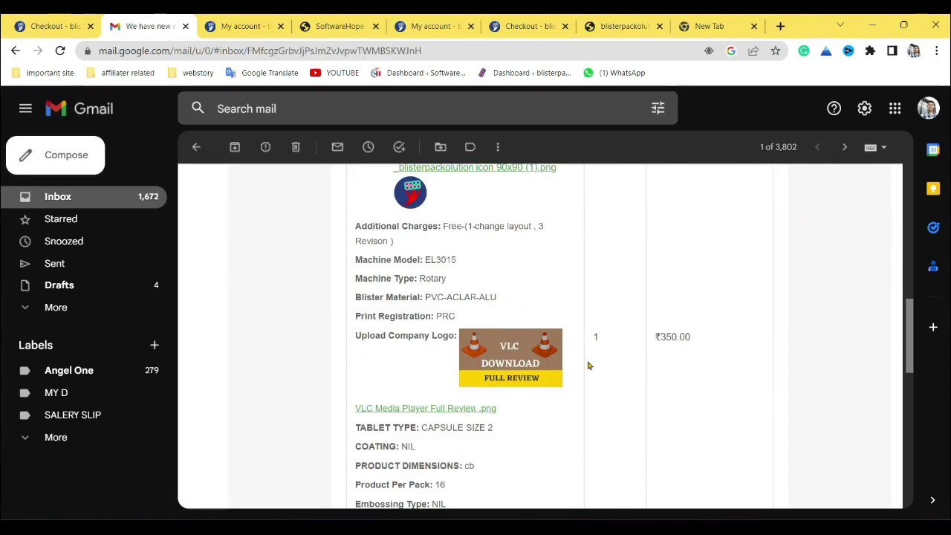
scroll(680, 405, "up", 9)
Step: Go to the orders list in the customer's store account and open the newest order's review page at its Revisions section
left_click(67, 26)
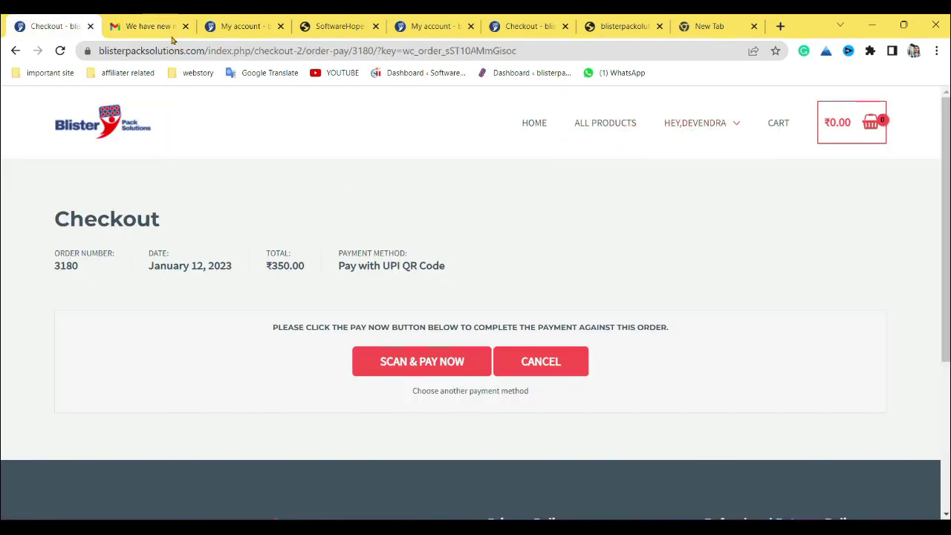
left_click(431, 26)
left_click(106, 257)
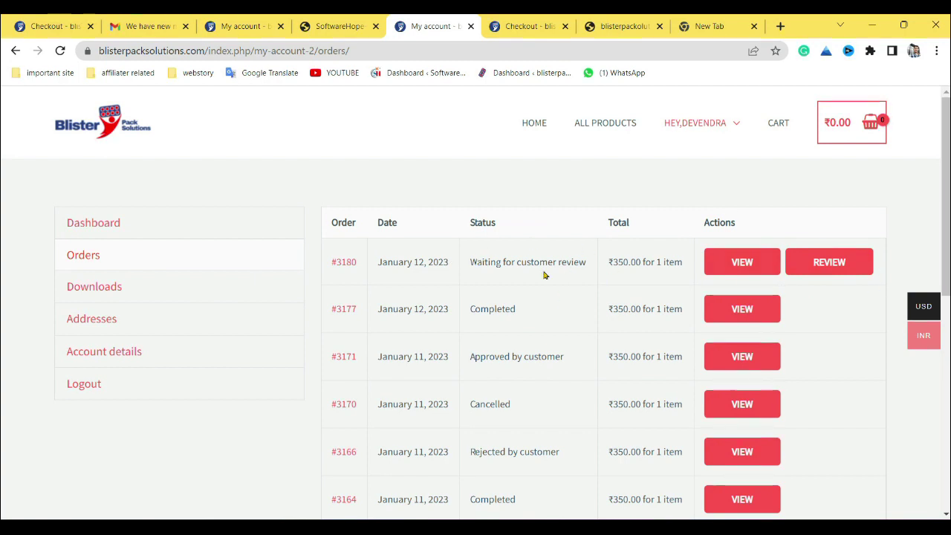
left_click(842, 264)
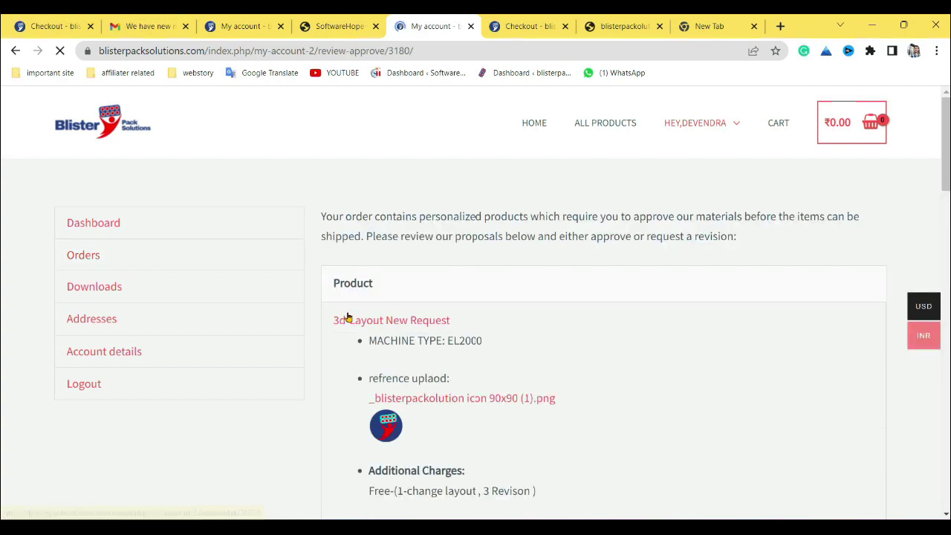
scroll(349, 317, "down", 6)
scroll(351, 316, "down", 7)
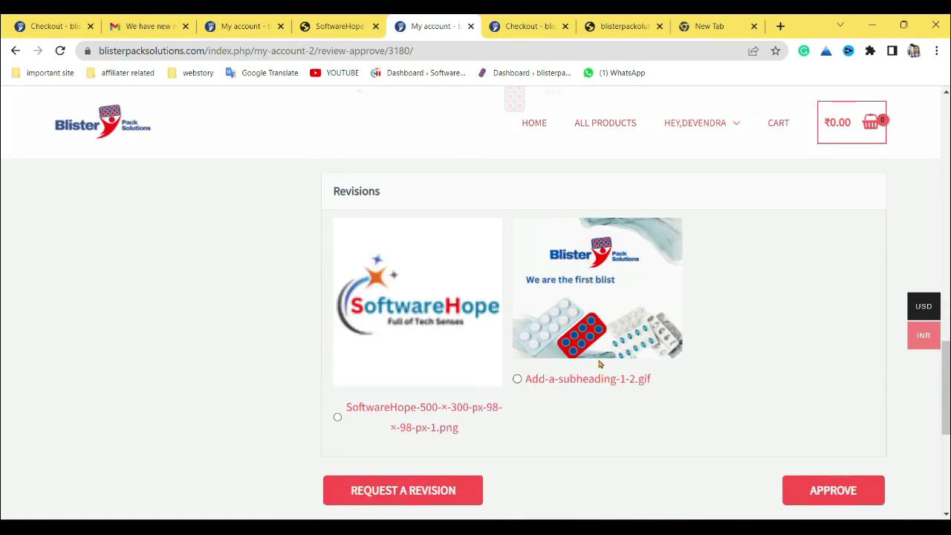
Step: Try selecting each of the two revision files in turn, finishing with Add-a-subheading-1-2.gif selected
left_click(338, 419)
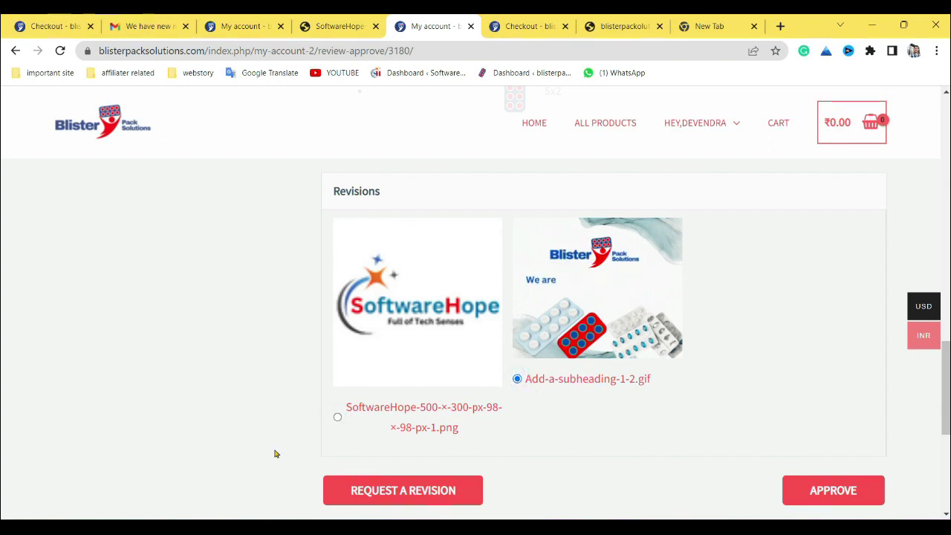
left_click(338, 418)
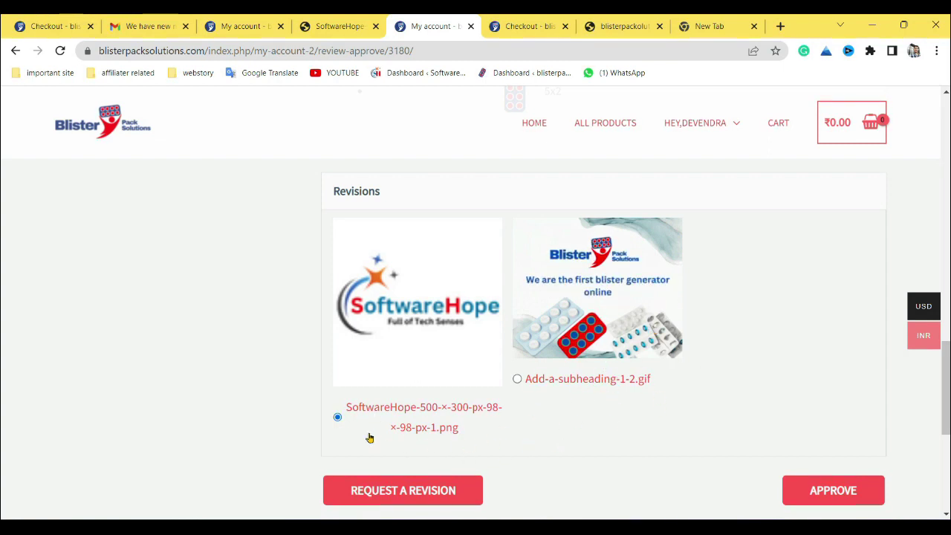
left_click(517, 379)
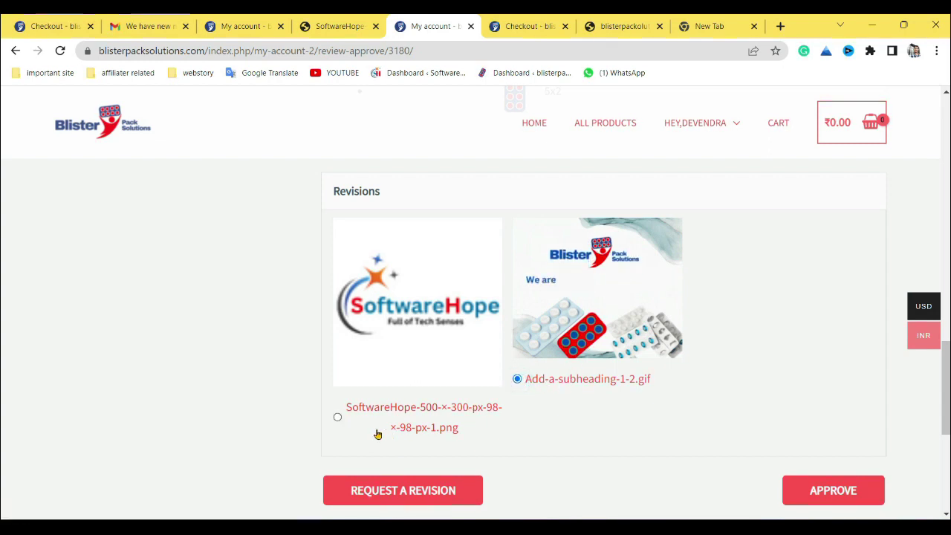
left_click(338, 418)
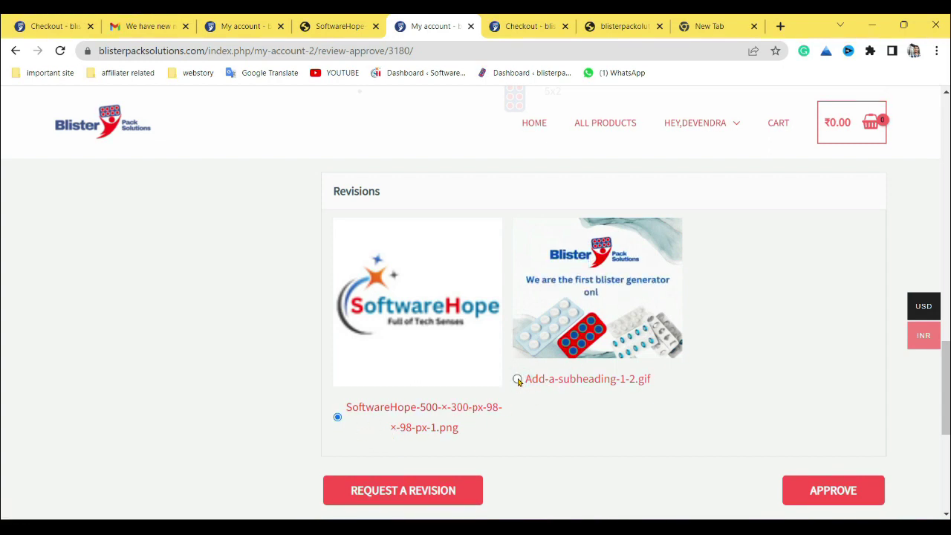
left_click(518, 379)
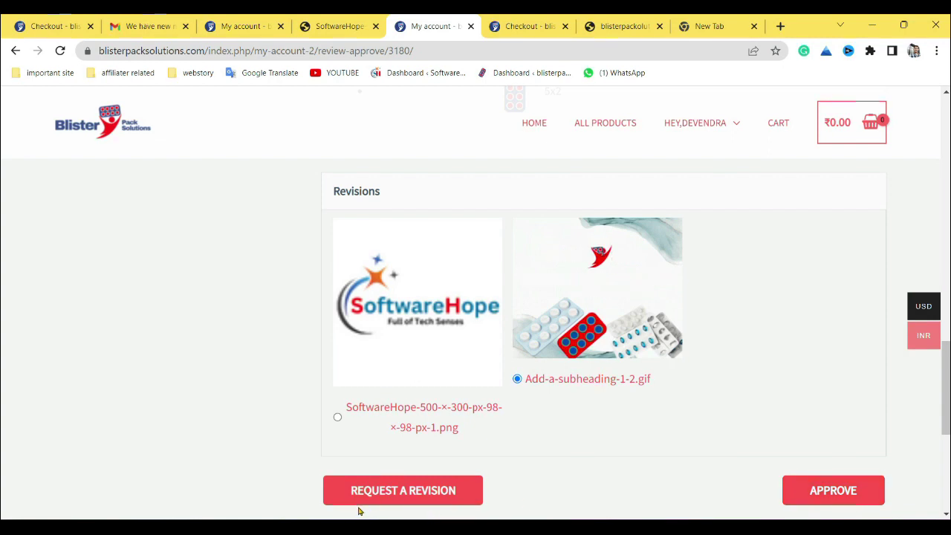
Step: Open the revision request form, highlight the revision count in its heading, and close the form without sending feedback
left_click(407, 499)
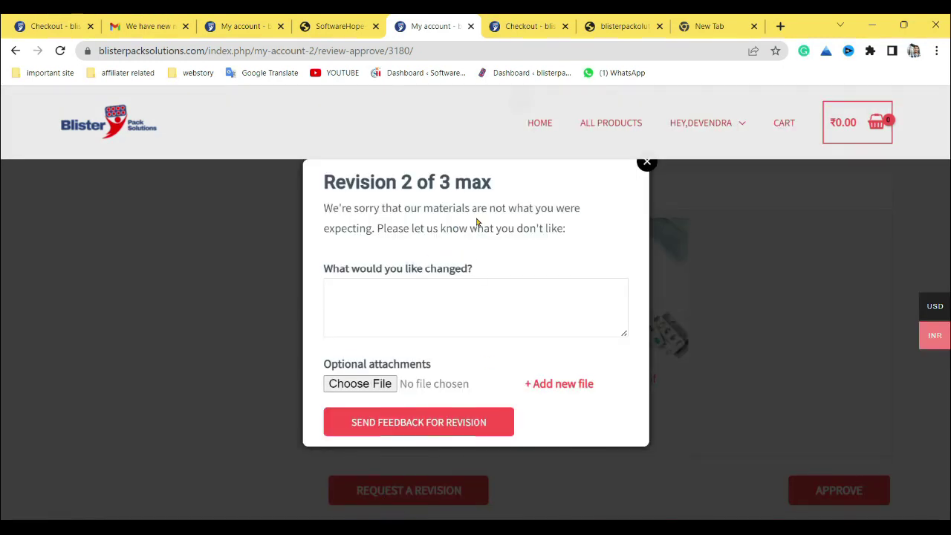
left_click_drag(402, 182, 472, 182)
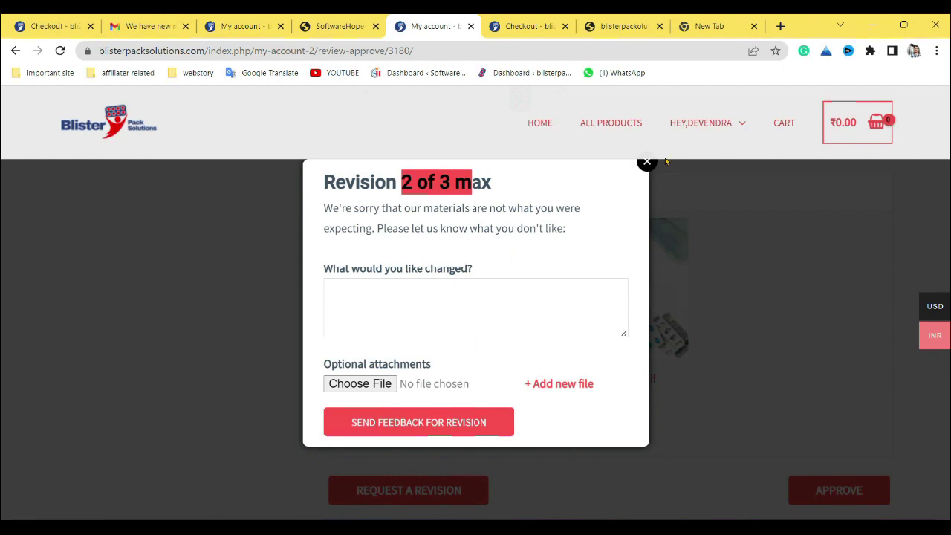
left_click(647, 162)
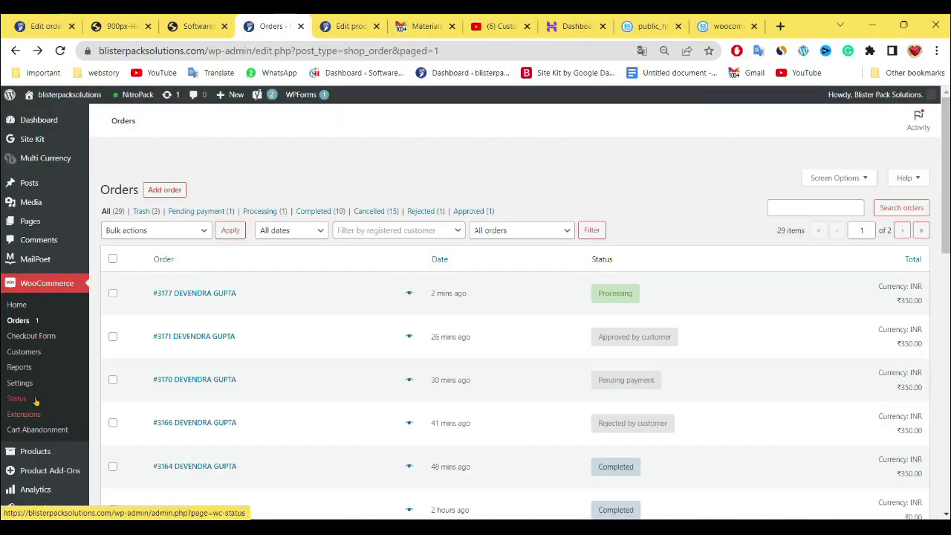
Step: In WordPress admin, open the WooCommerce Review & Approve settings and highlight the Maximum number of revisions value
left_click(19, 383)
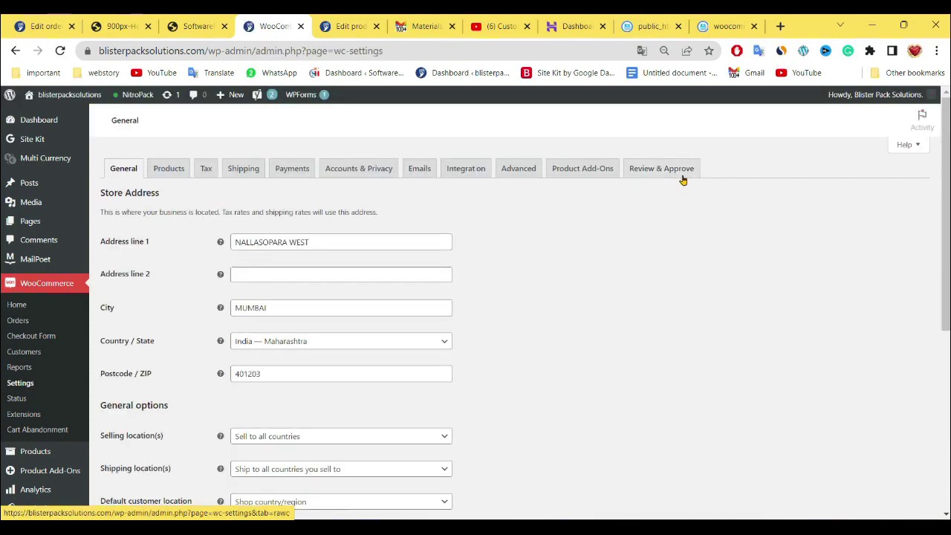
left_click(669, 171)
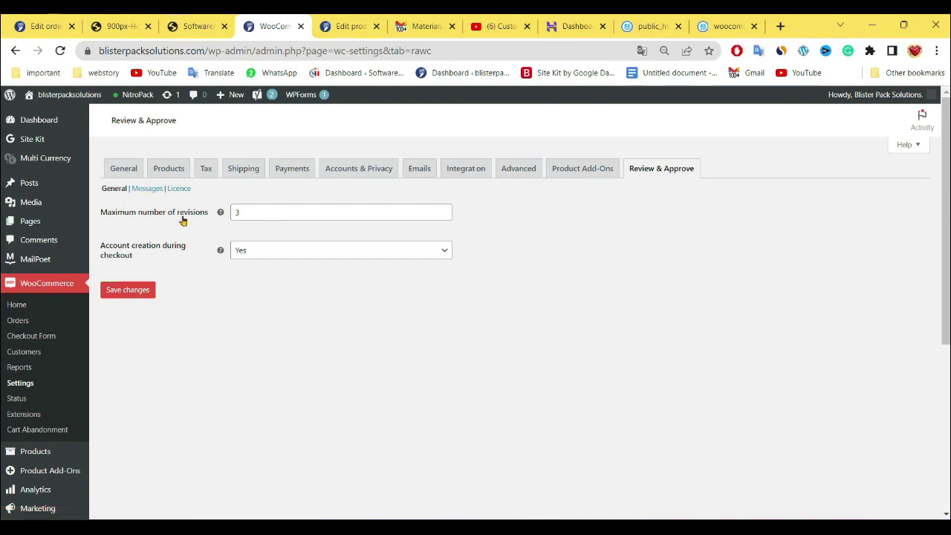
left_click_drag(244, 213, 195, 216)
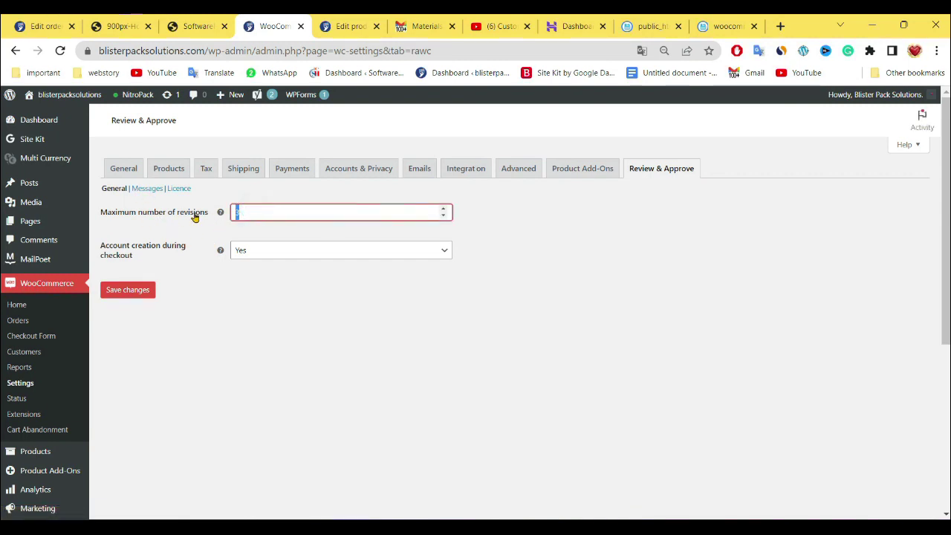
Step: Try raising and lowering the Maximum number of revisions value in the Review & Approve settings without saving
left_click(444, 210)
left_click(444, 211)
left_click(444, 210)
left_click(445, 210)
left_click(444, 217)
left_click(444, 216)
left_click(580, 315)
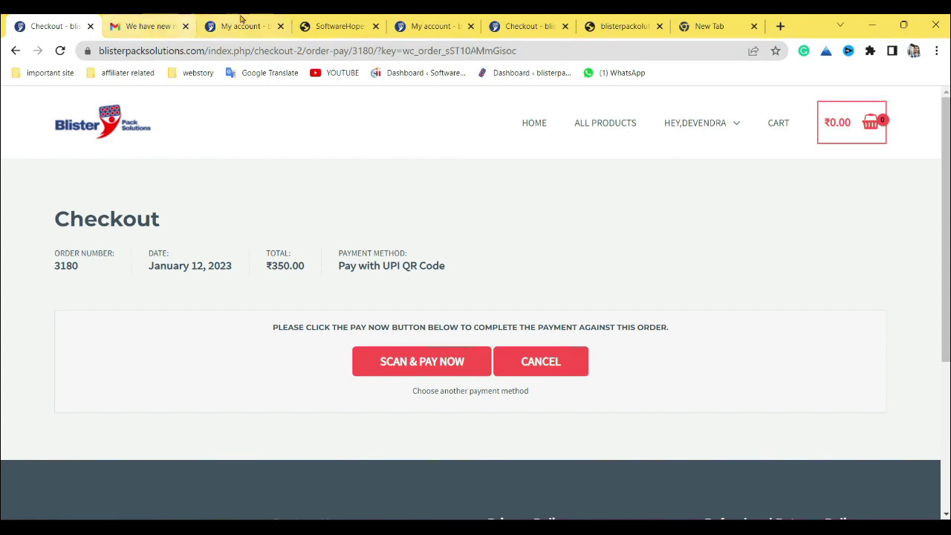
Step: On the customer's review page, approve the selected Add-a-subheading-1-2.gif revision and look through the order details
left_click(431, 26)
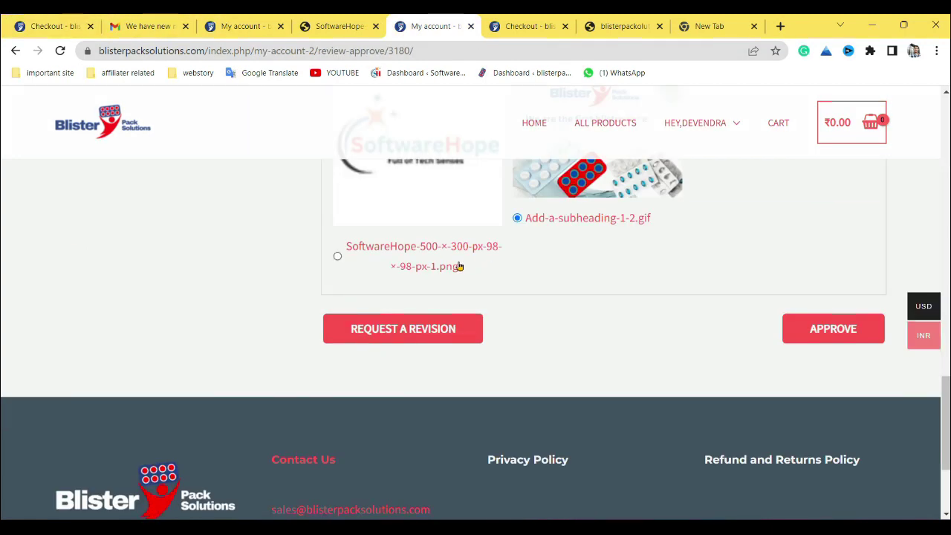
left_click(855, 334)
scroll(658, 377, "down", 6)
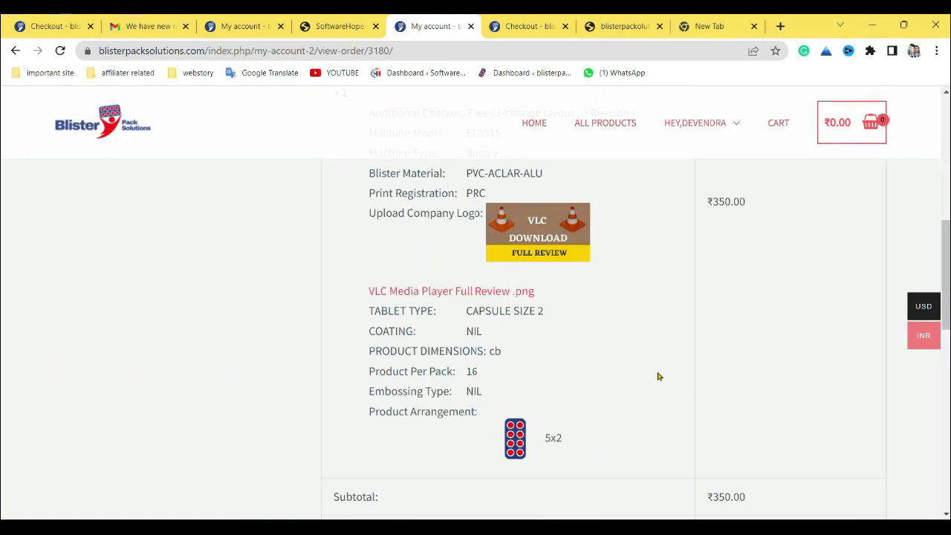
scroll(657, 377, "down", 5)
scroll(590, 376, "up", 10)
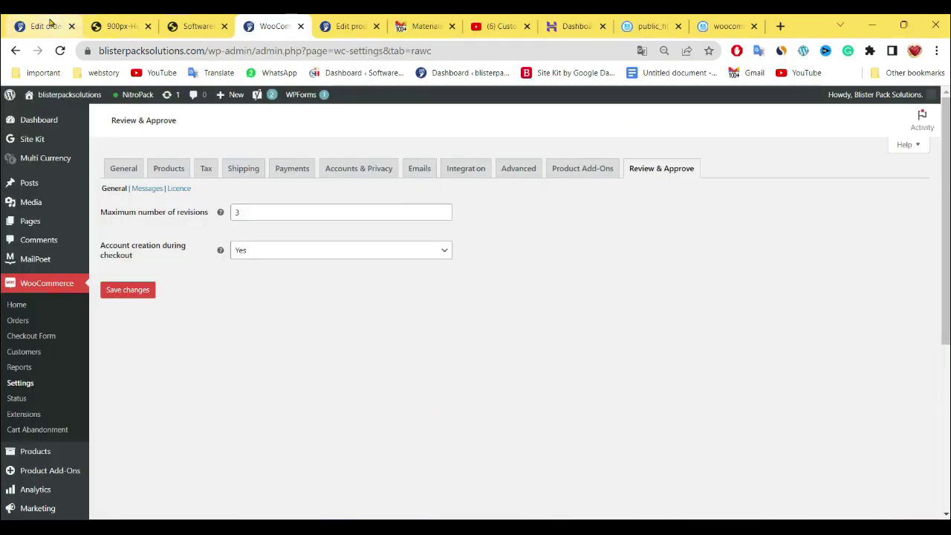
Step: Reload the same order's edit page in WordPress admin and set the order status to Completed
left_click(45, 26)
scroll(328, 390, "down", 4)
scroll(327, 391, "up", 3)
key("F5")
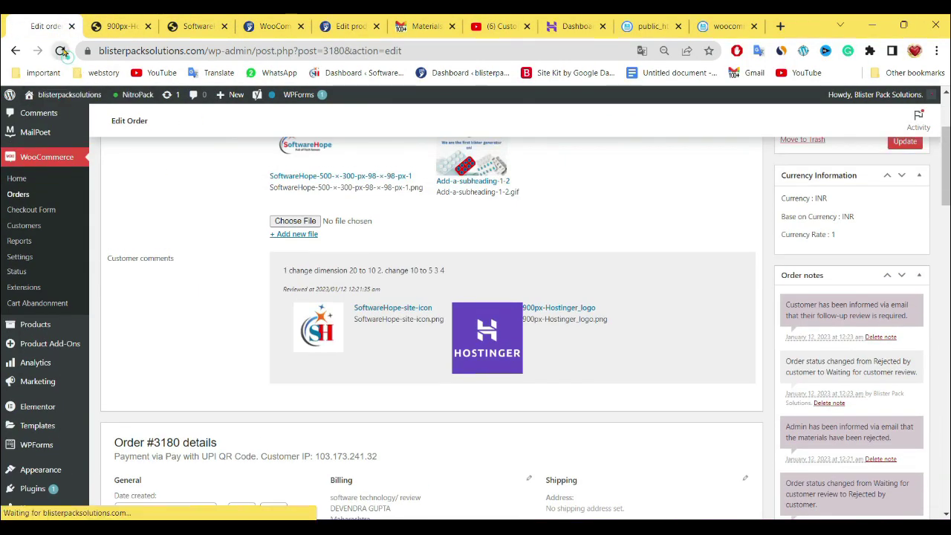
scroll(447, 217, "down", 3)
left_click(187, 328)
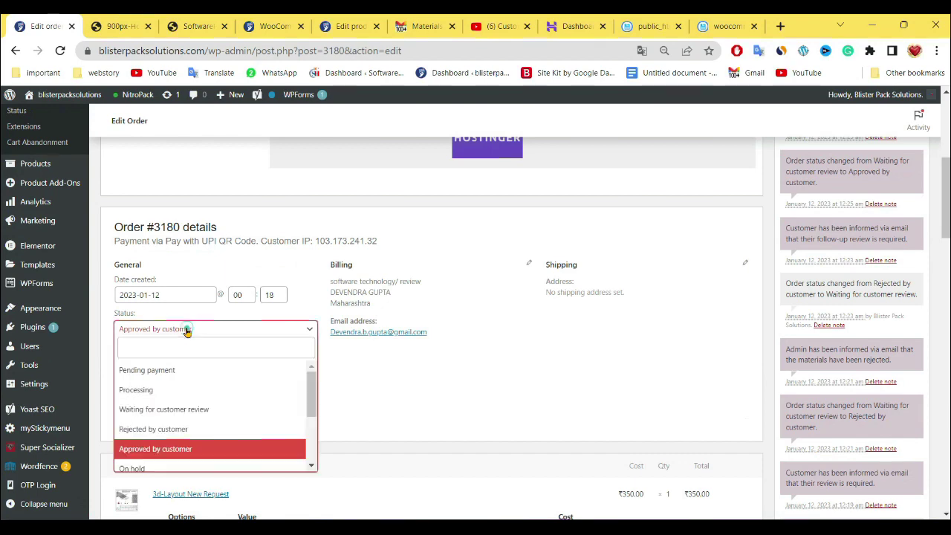
scroll(312, 405, "down", 3)
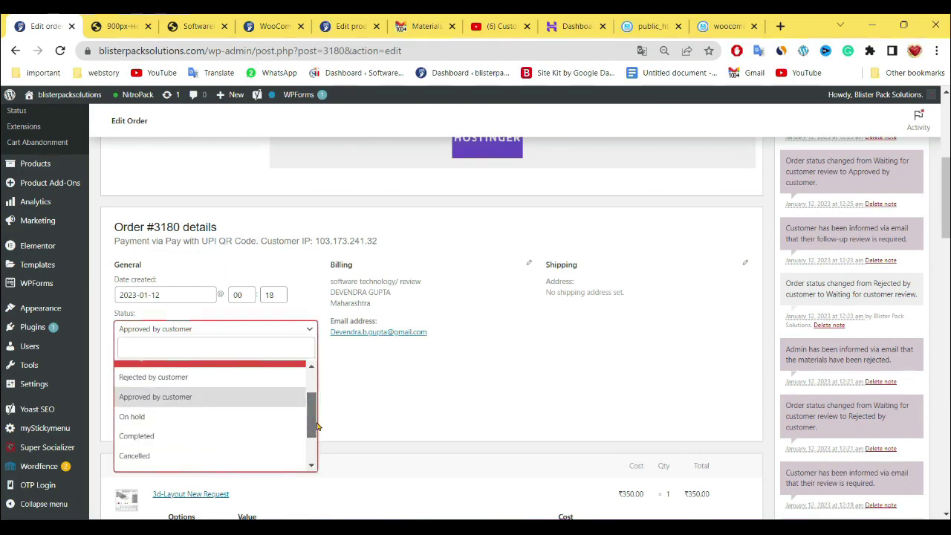
left_click(195, 419)
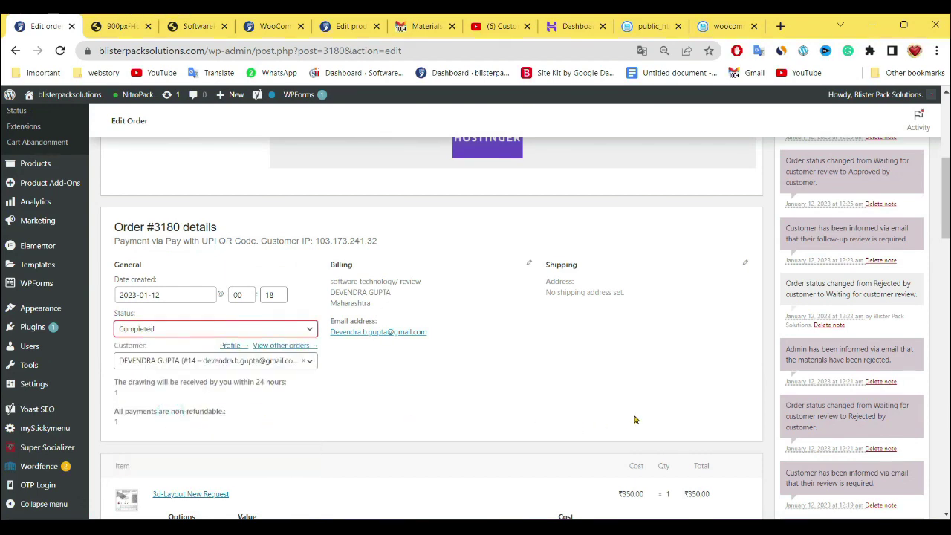
Step: Examine the order's Downloadable product permissions search field and the custom fields above it, without granting access
scroll(171, 414, "up", 10)
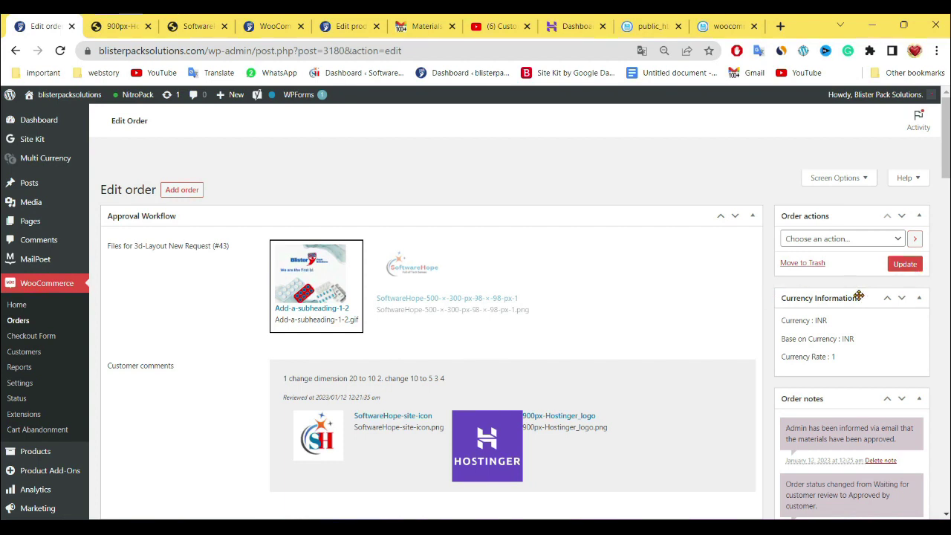
scroll(659, 335, "down", 15)
left_click(222, 372)
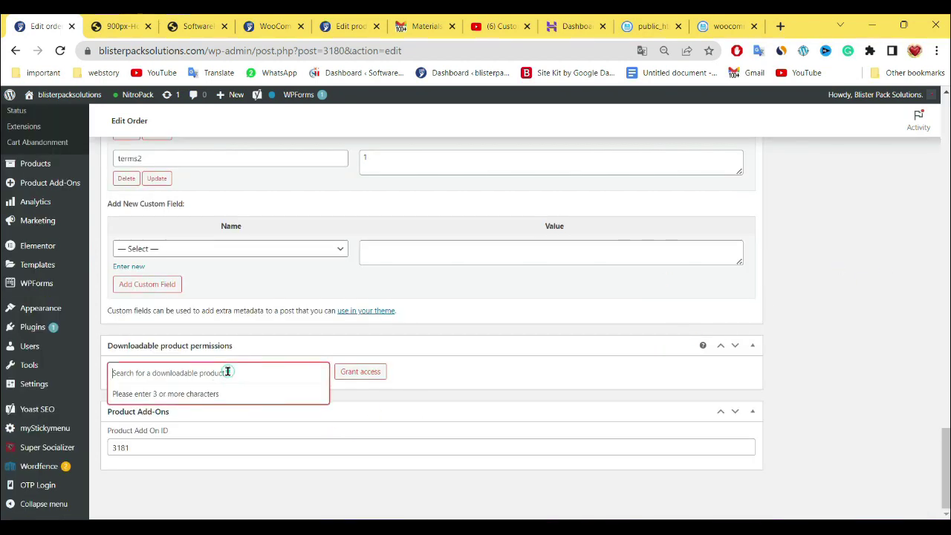
left_click(241, 373)
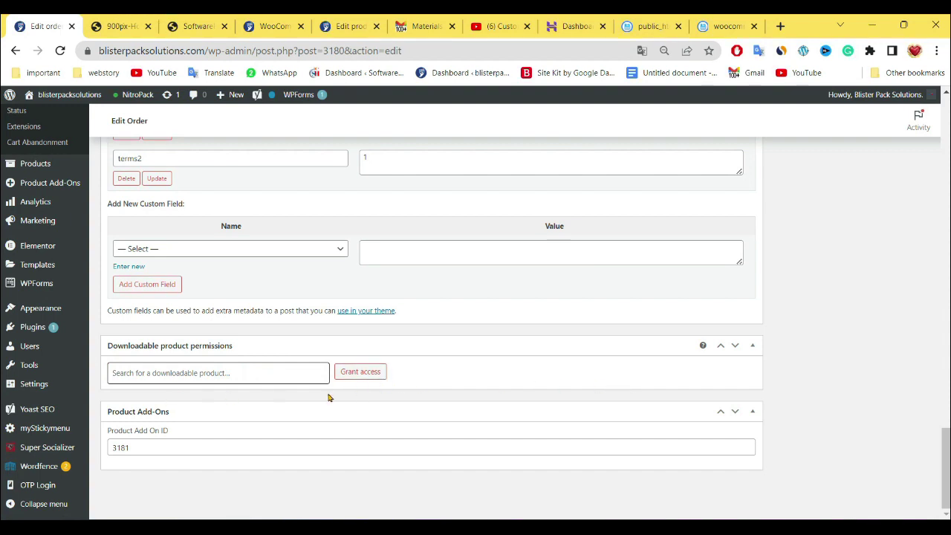
left_click(213, 374)
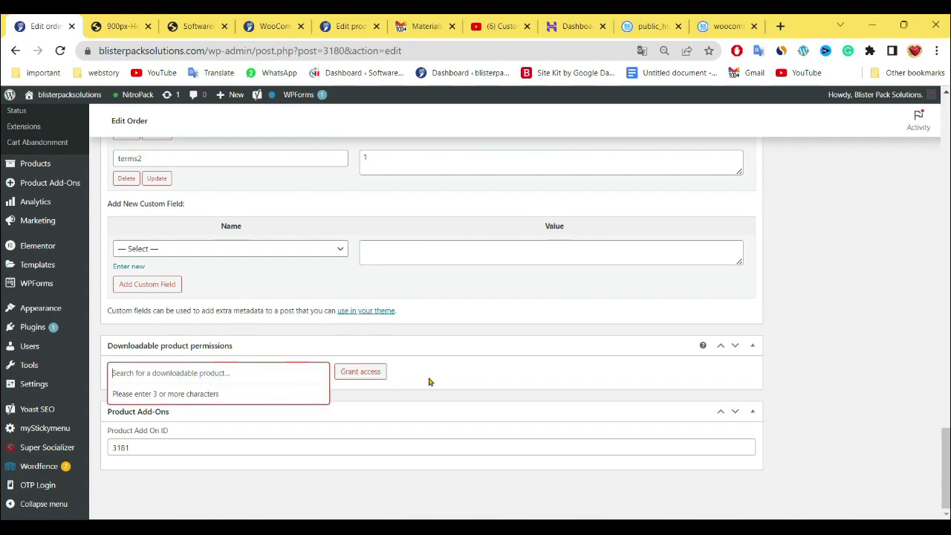
scroll(783, 384, "up", 20)
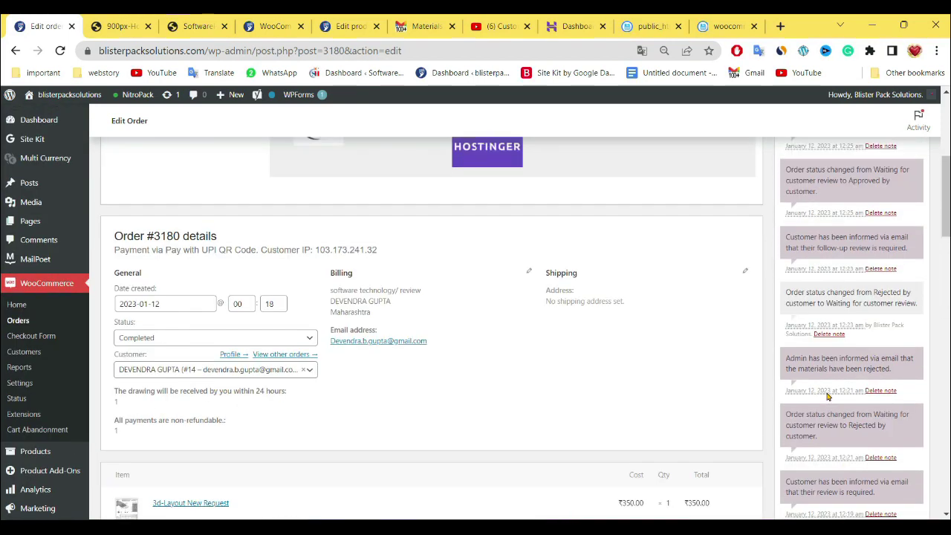
scroll(679, 392, "down", 20)
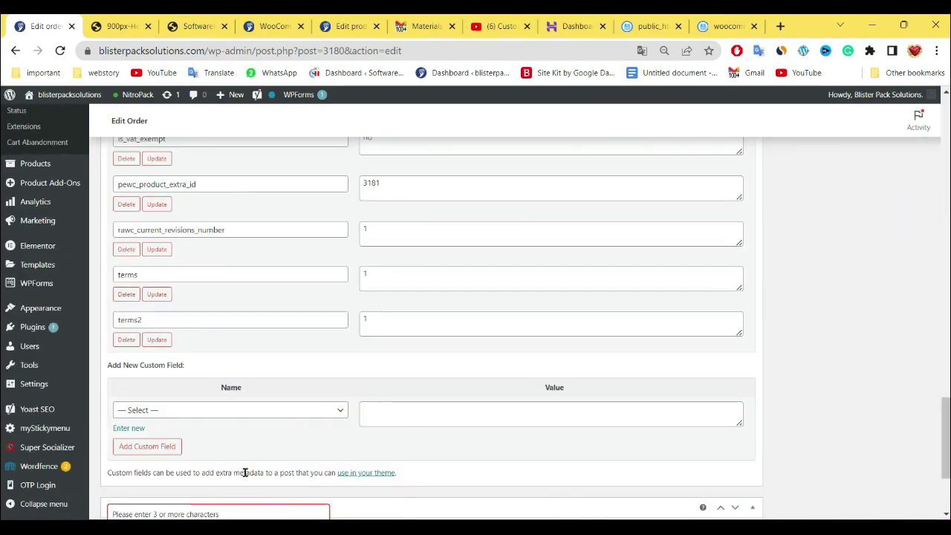
scroll(593, 441, "up", 3)
scroll(593, 442, "up", 15)
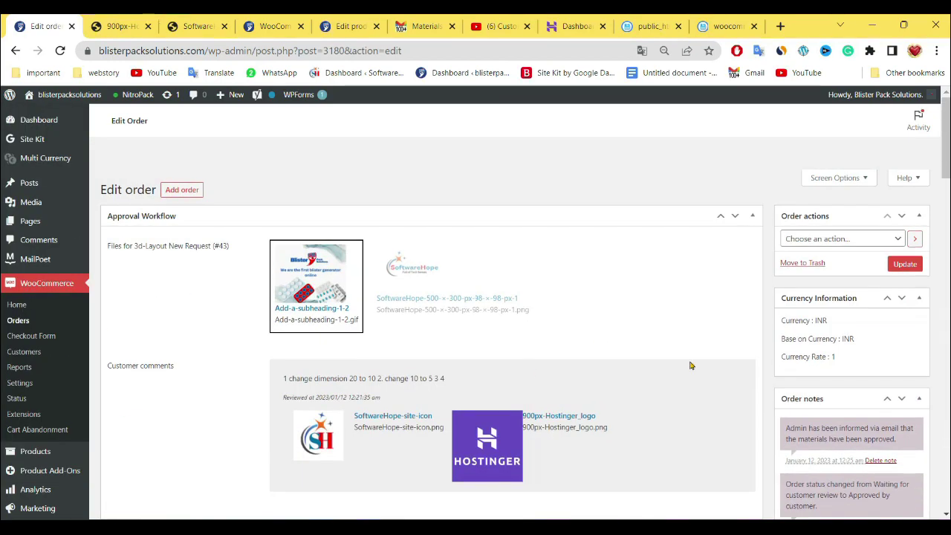
Step: Save the order with its Completed status and go to the WooCommerce orders list
left_click(906, 265)
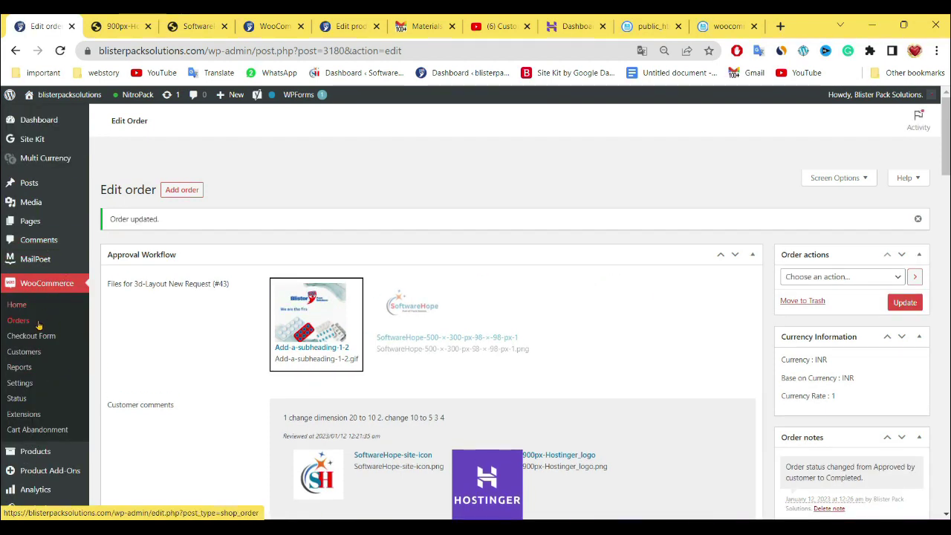
left_click(22, 322)
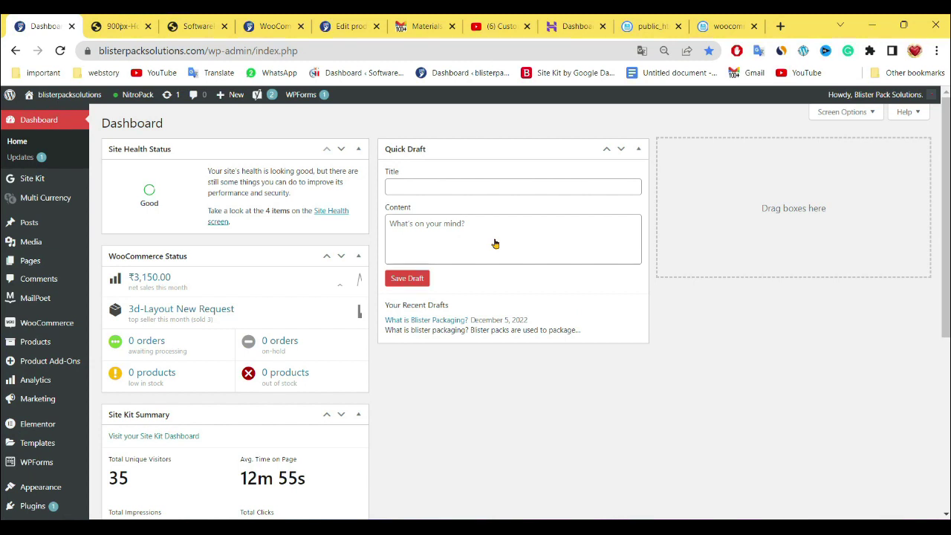
Step: Highlight the two plugin zip files on the desktop, look through Plugin Republic's WooCommerce Plugins page, and return to the desktop
left_click_drag(345, 313, 233, 185)
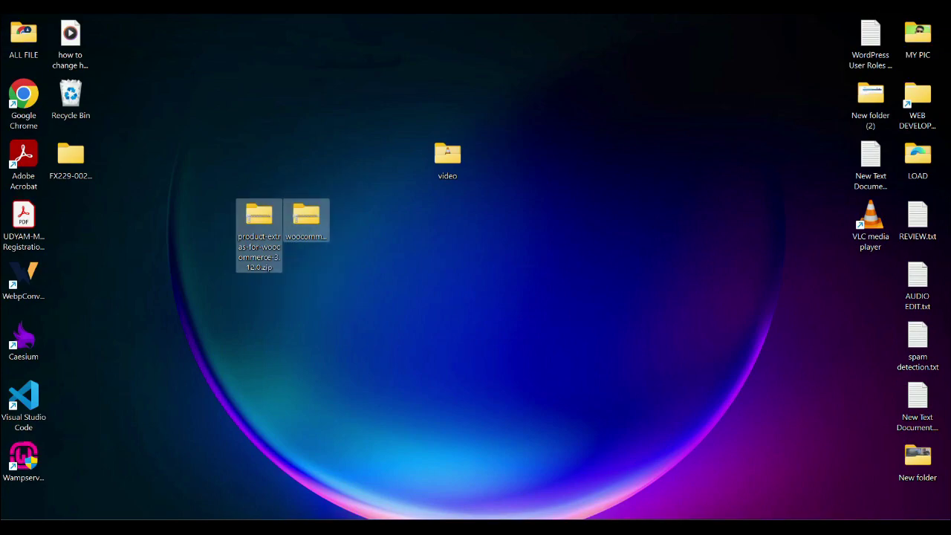
key("alt+Tab")
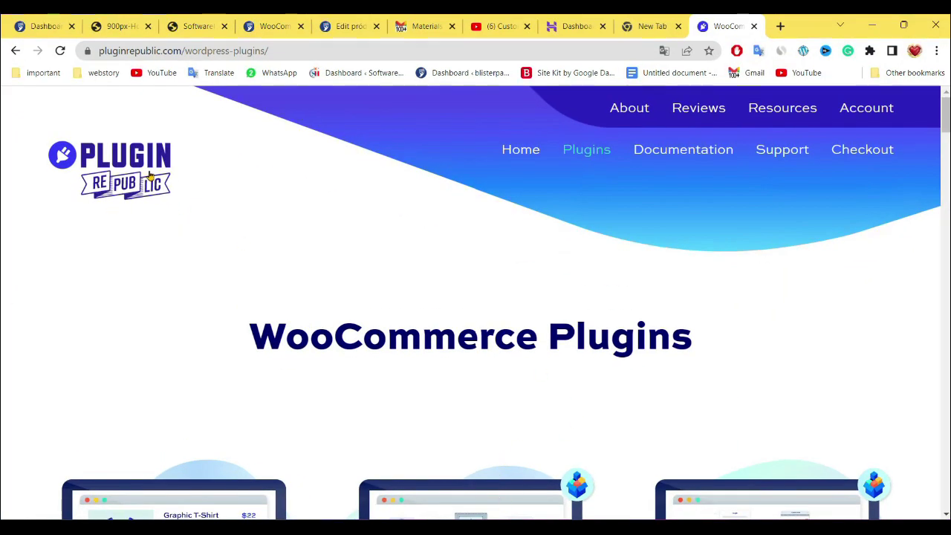
scroll(501, 331, "down", 4)
scroll(502, 338, "down", 6)
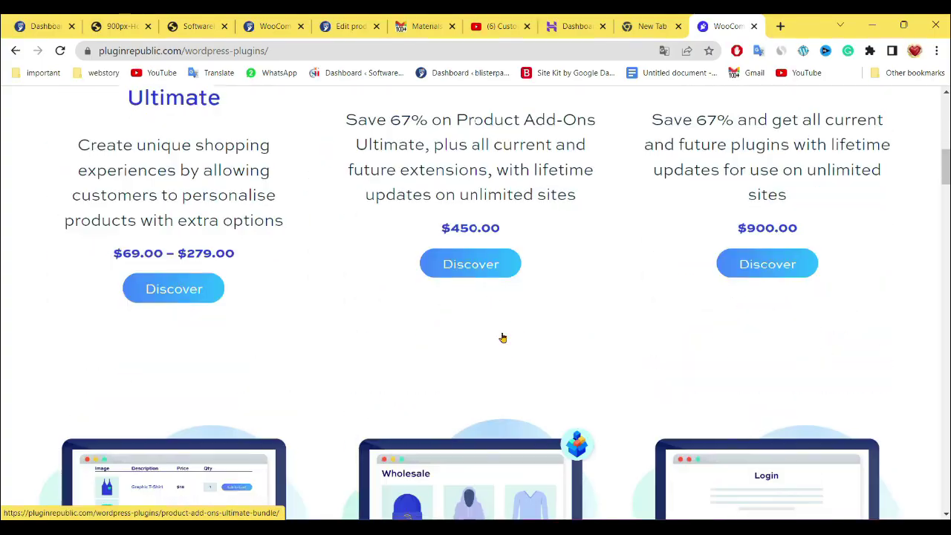
key("alt+Tab")
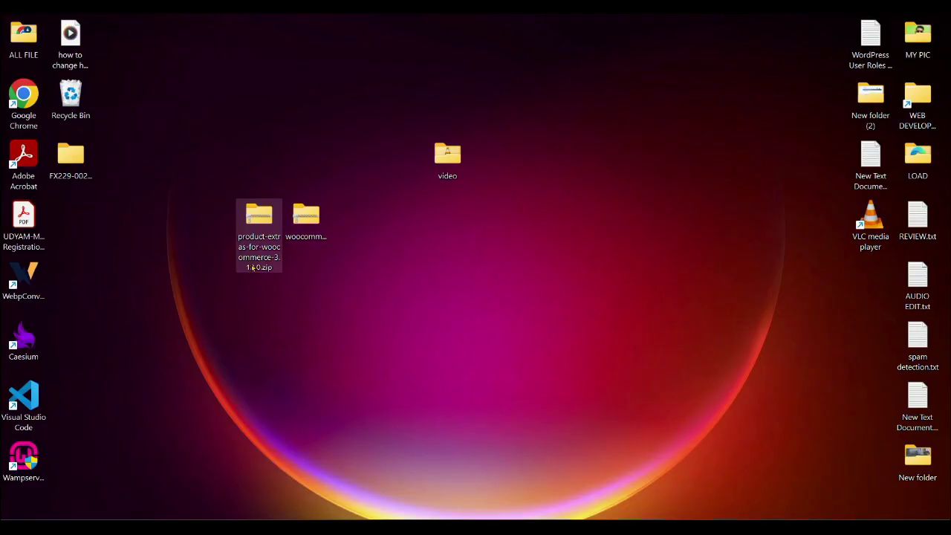
left_click(275, 300)
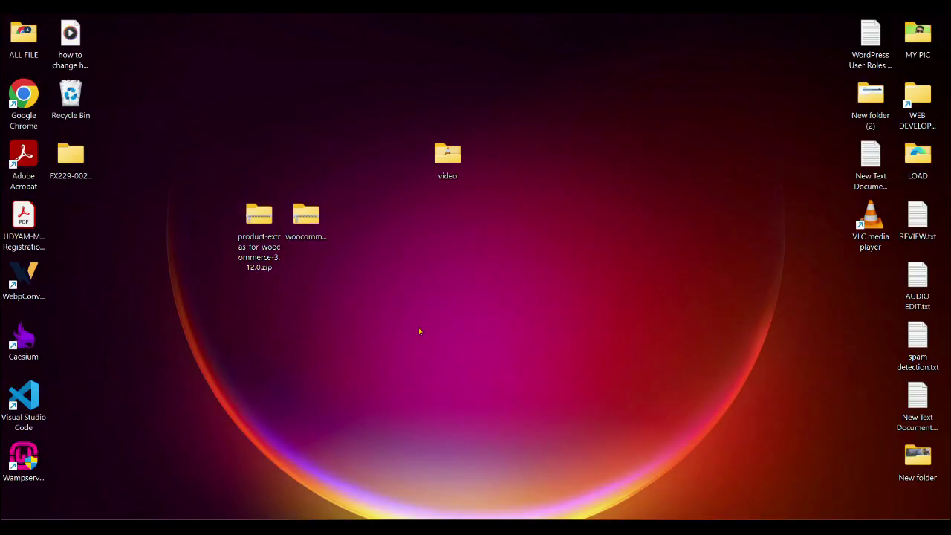